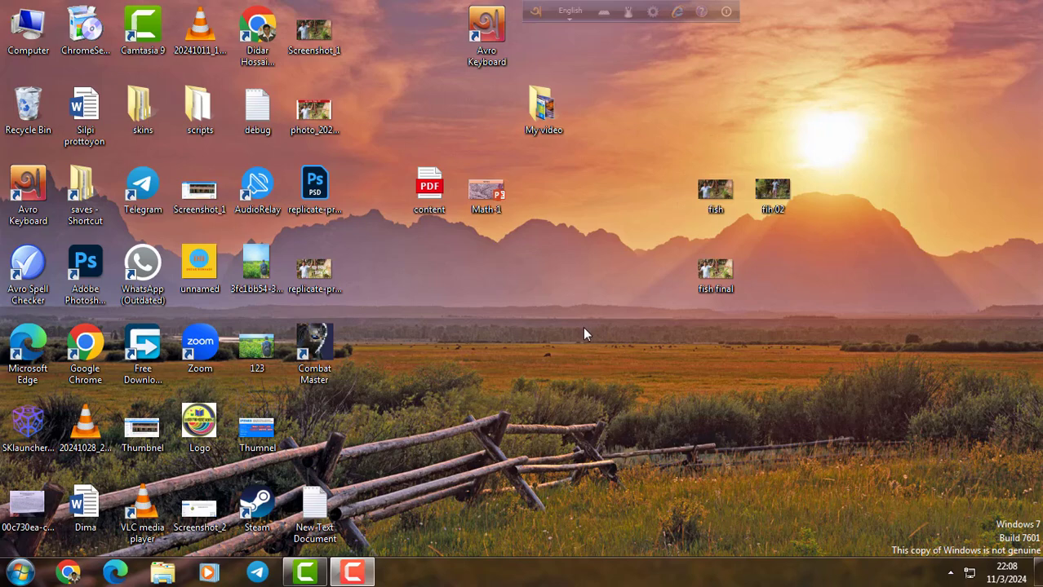
Refresh the desktop, launch Chrome and open the IPEMIS homepage at ipemis.dpe.gov.bd.
right_click(464, 285)
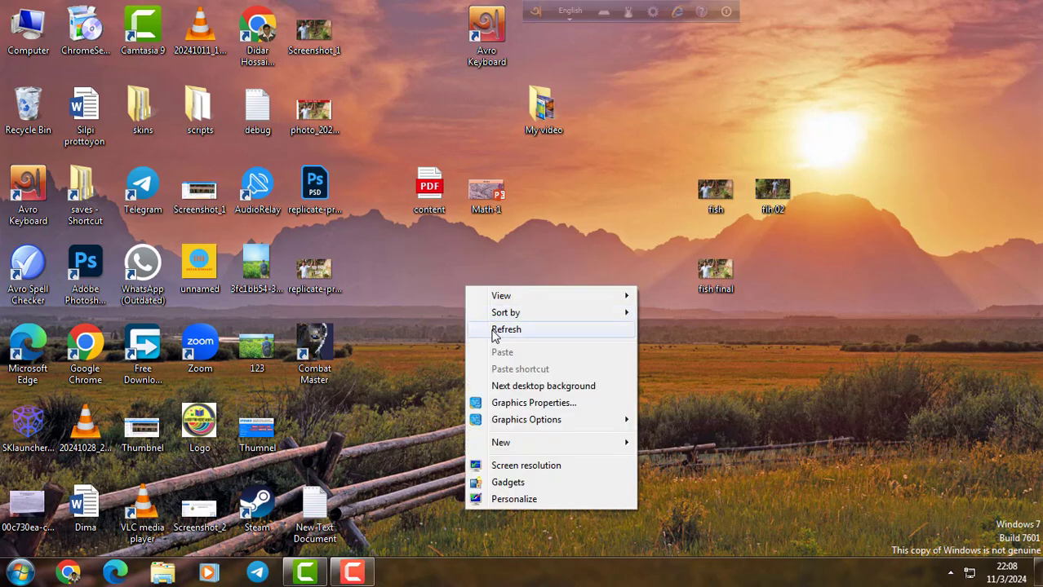
left_click(497, 331)
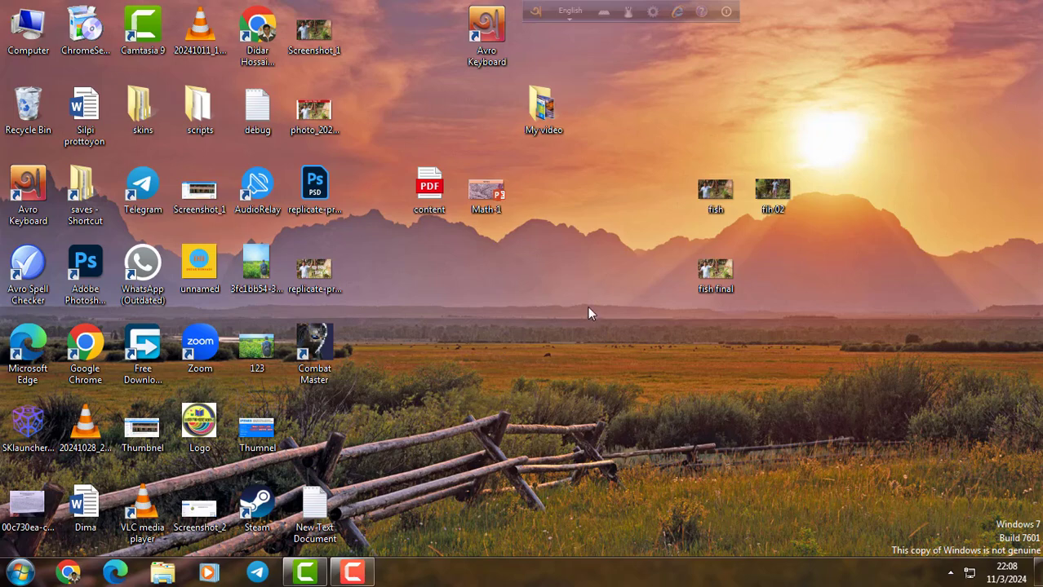
left_click(69, 572)
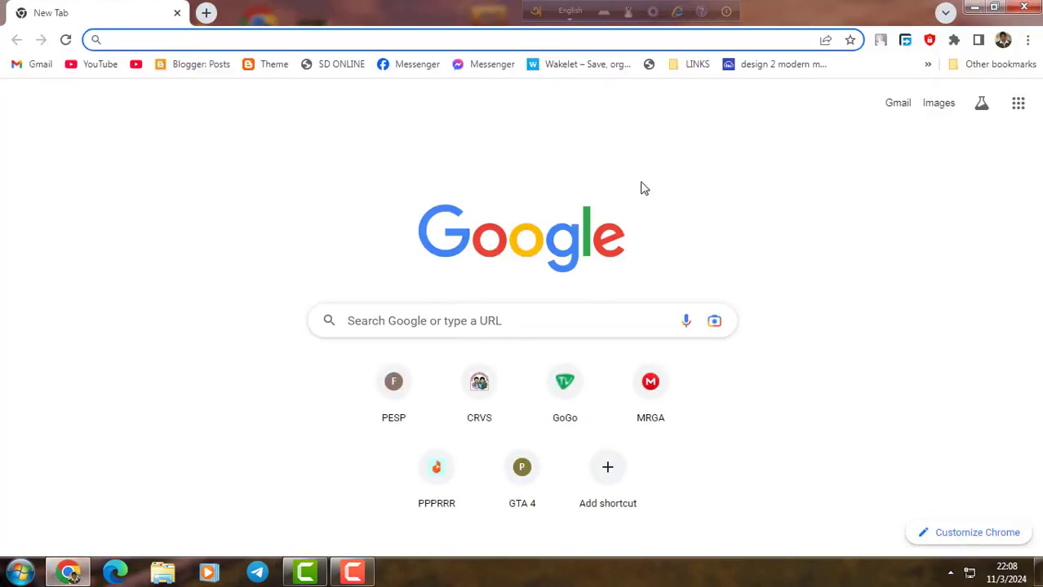
left_click(698, 65)
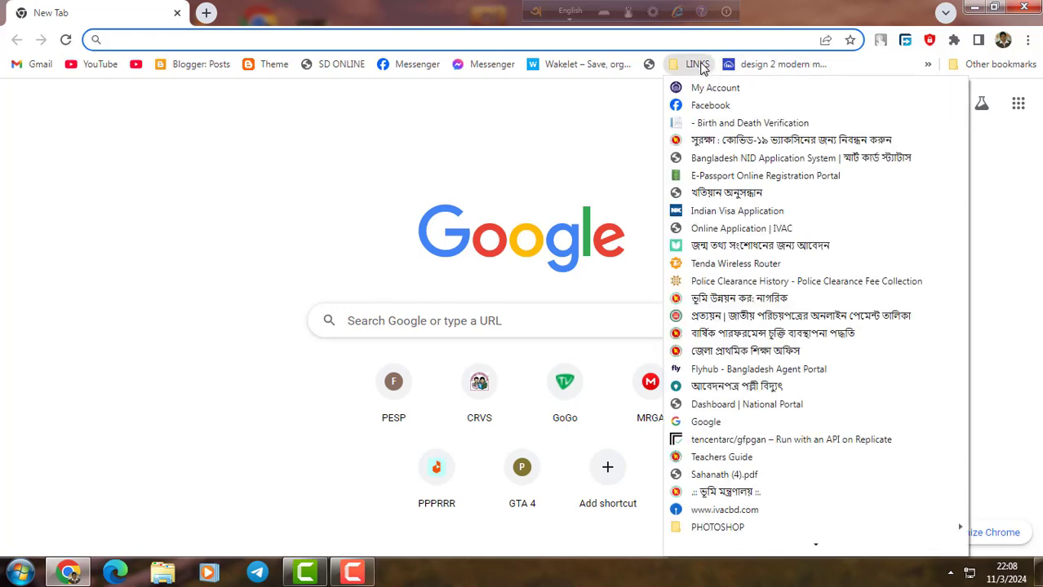
left_click(404, 37)
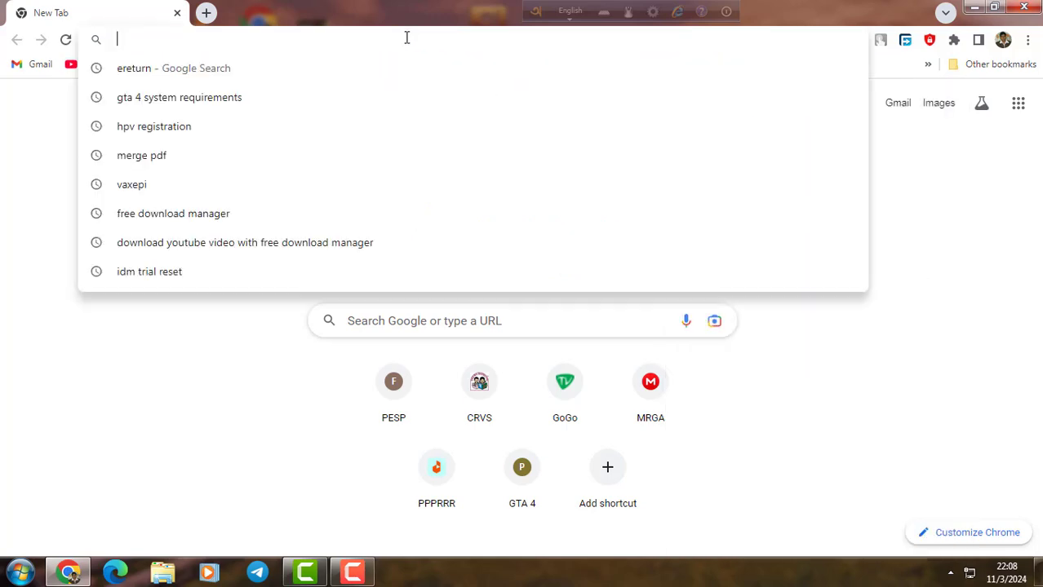
type("ipemis.dpe.gov.bd")
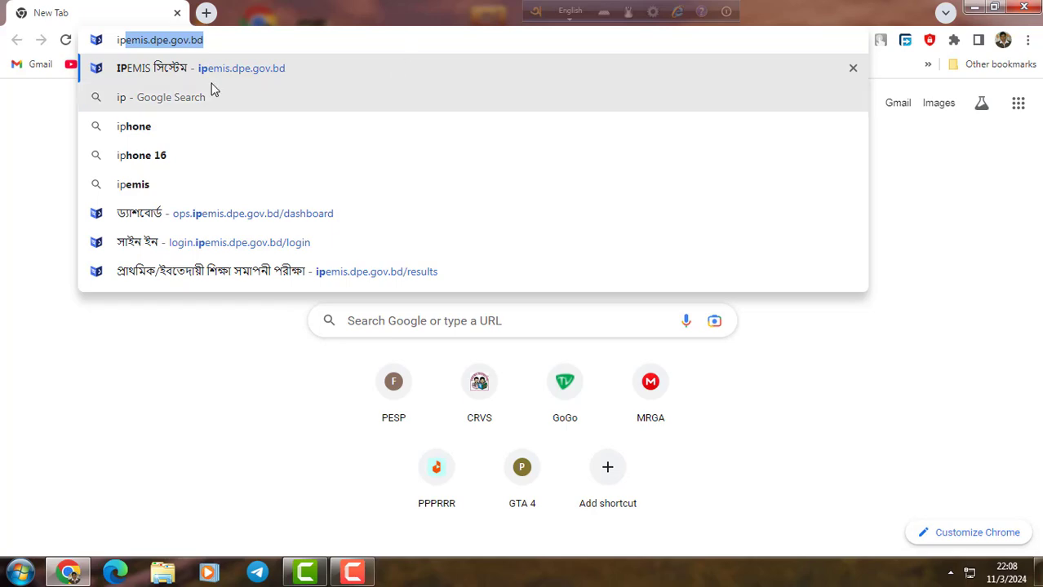
left_click(170, 76)
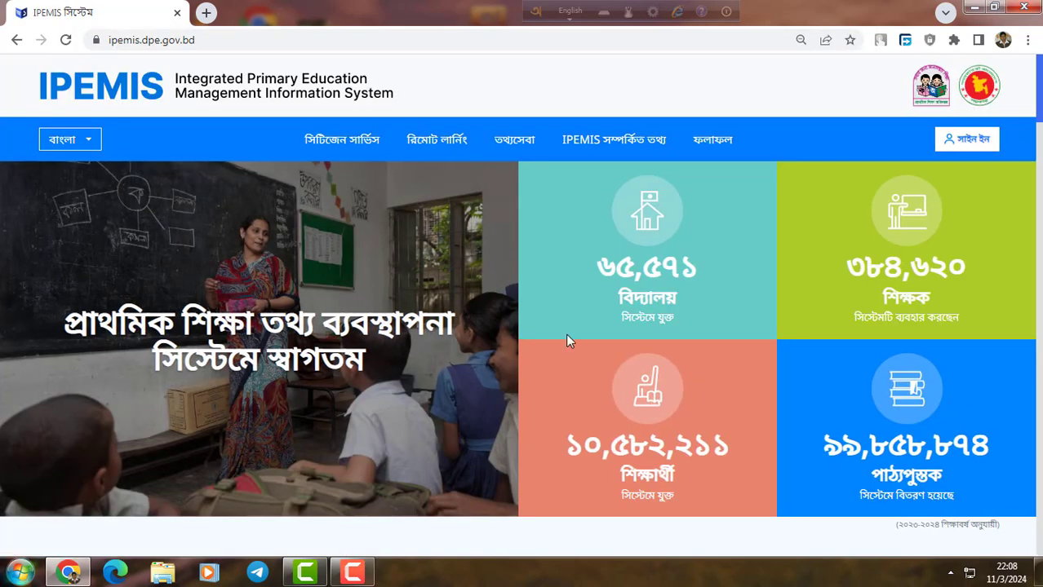
Sign in to IPEMIS with the saved login credentials.
left_click(951, 140)
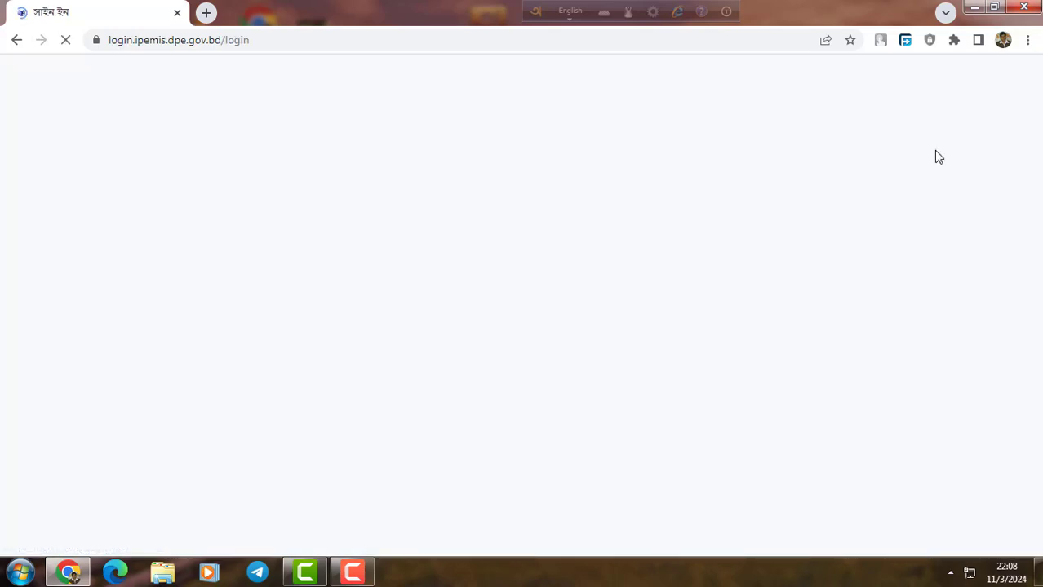
scroll(620, 192, "down", 3)
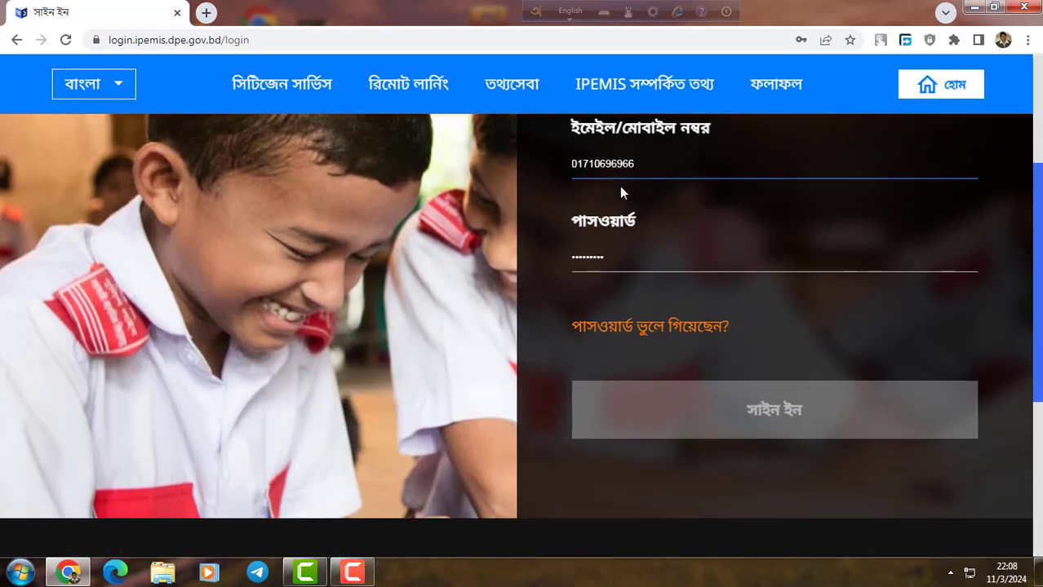
scroll(729, 367, "down", 2)
left_click(757, 256)
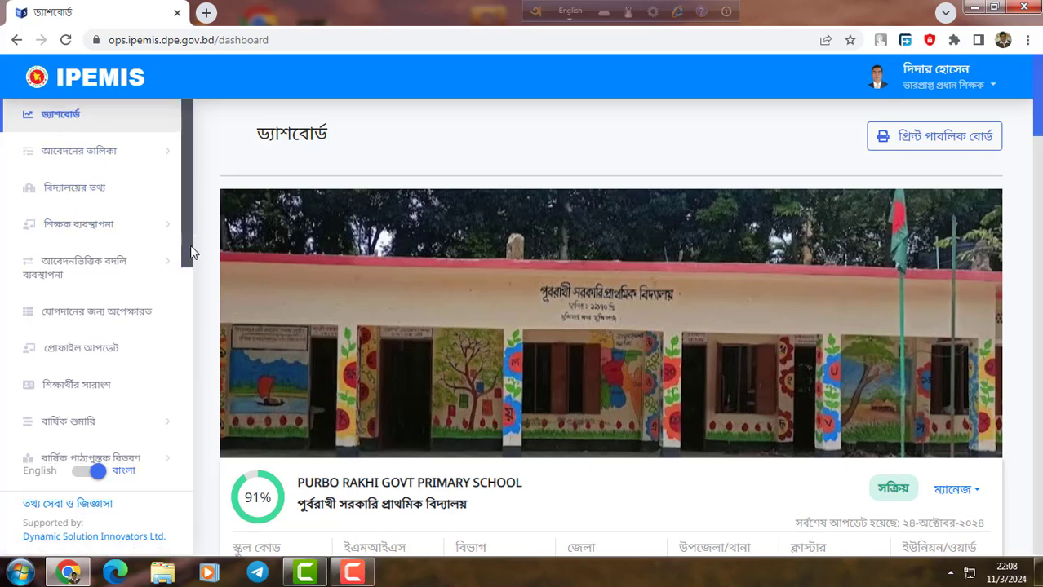
Expand the স্লিপ ব্যবস্থাপনা (SLIP management) section in the dashboard sidebar.
left_click_drag(189, 239, 231, 433)
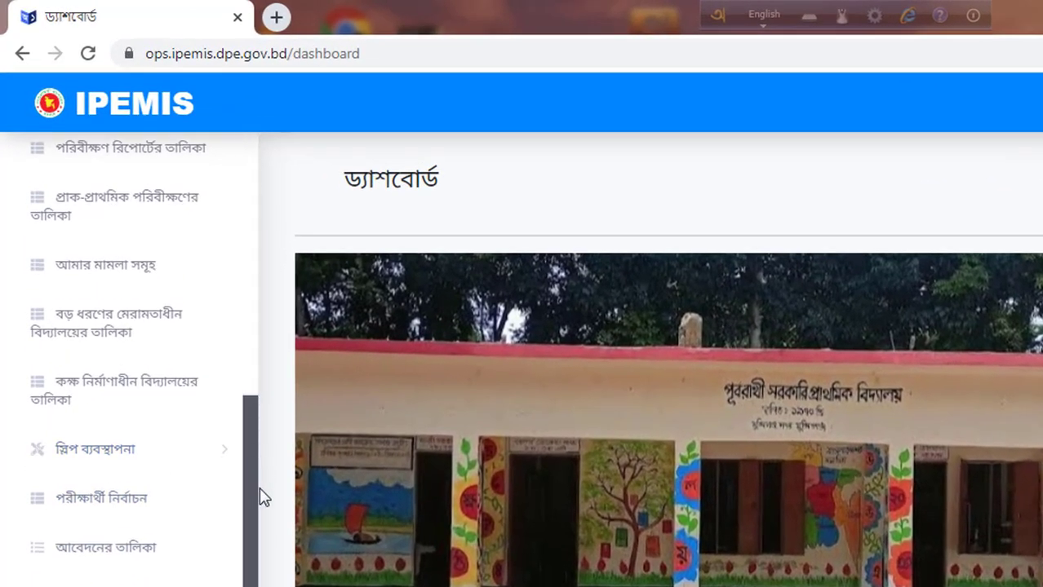
left_click(226, 457)
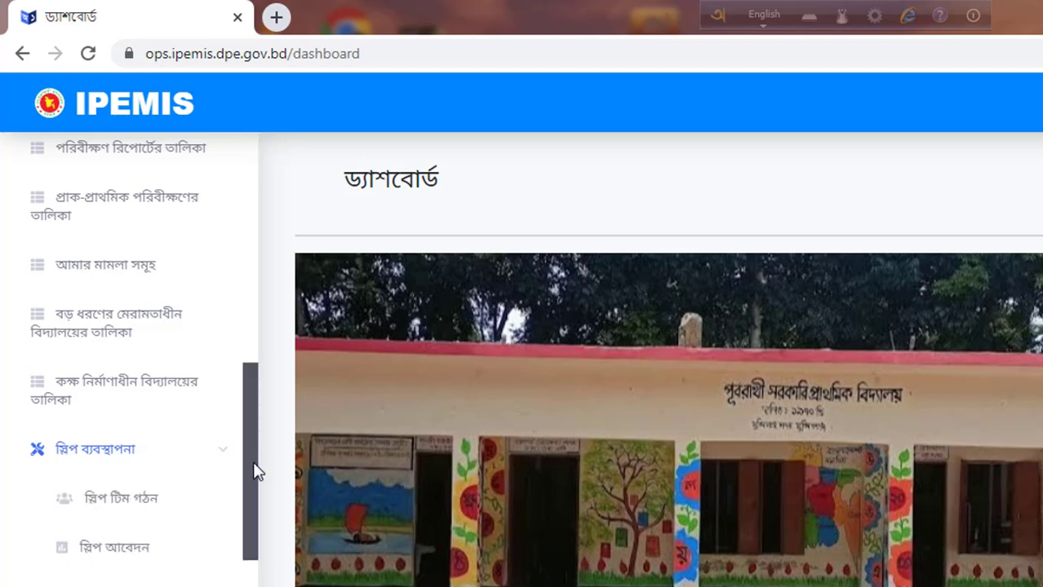
left_click_drag(253, 473, 263, 501)
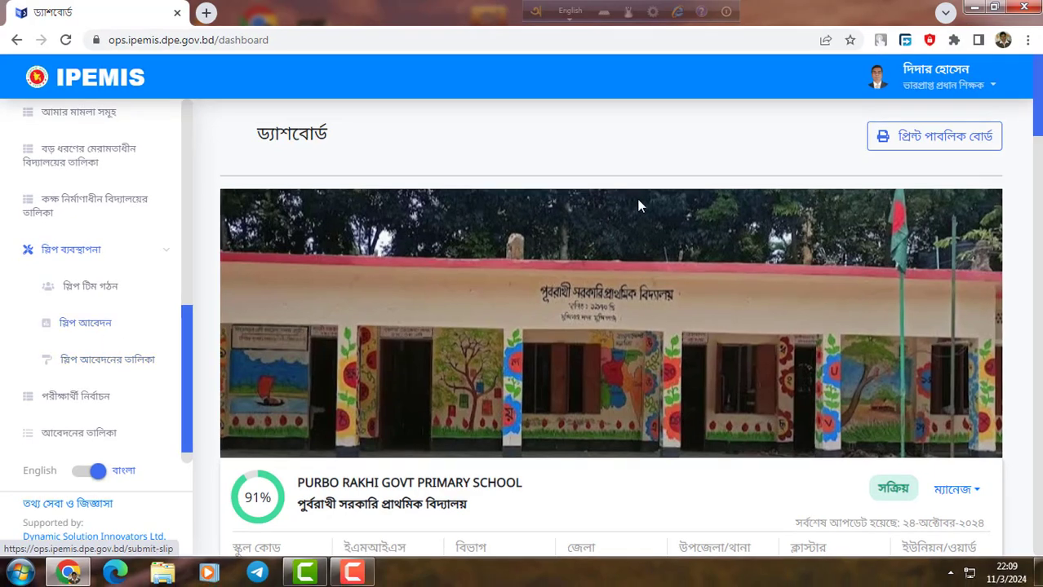
Open the স্লিপ টিম গঠন form and choose the teacher in the নির্বাচিত শিক্ষকের নাম dropdown.
left_click(110, 290)
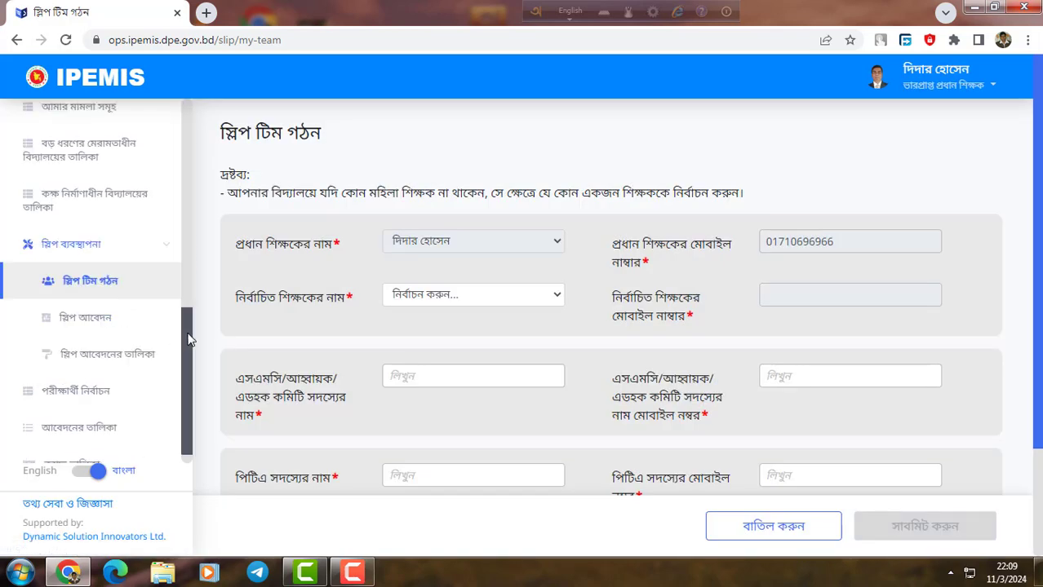
scroll(499, 245, "down", 1)
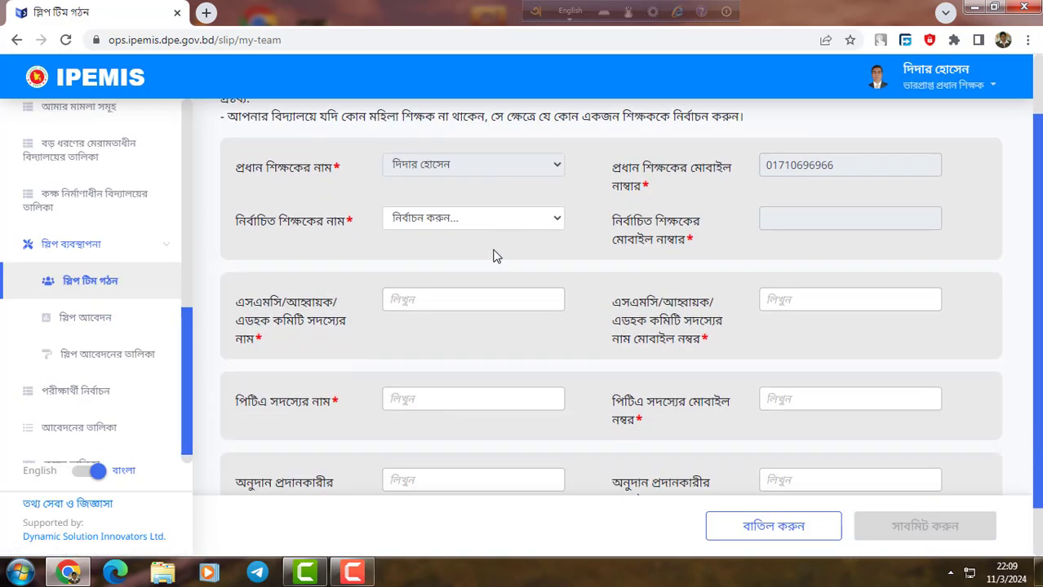
left_click(481, 225)
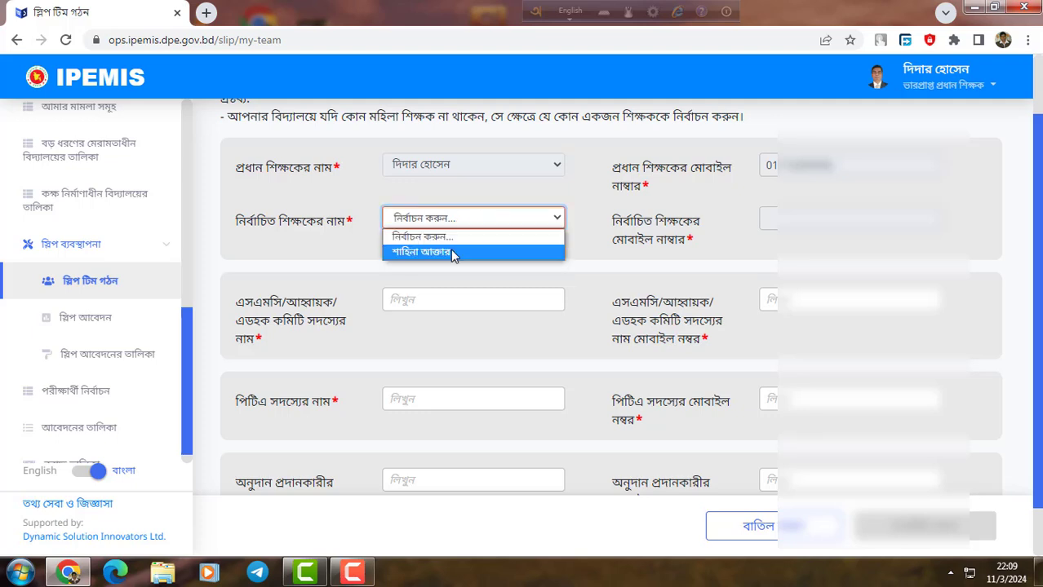
left_click(450, 250)
scroll(432, 251, "up", 1)
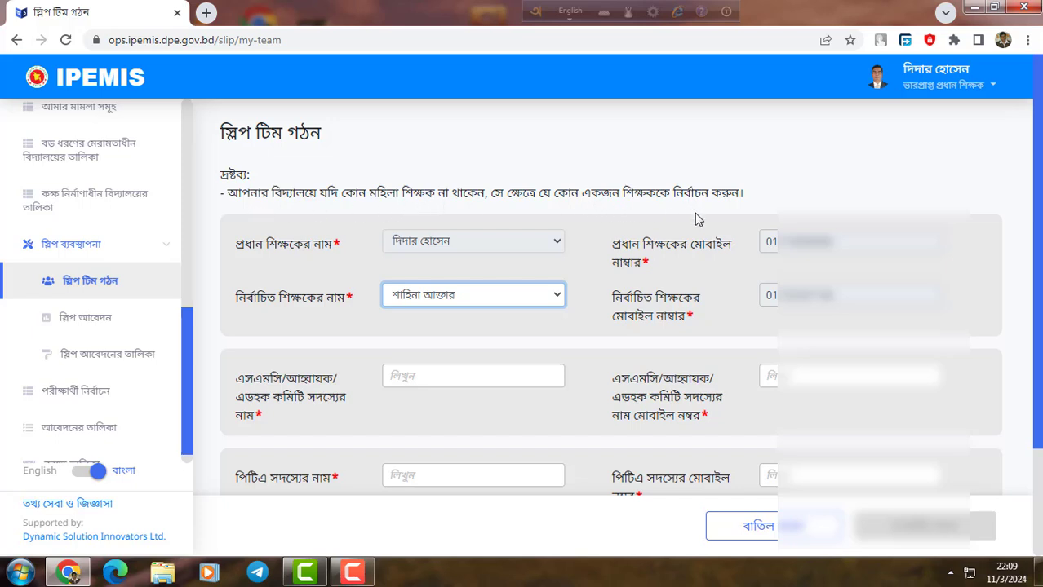
Move down the form to the SMC member name field.
scroll(469, 291, "down", 1)
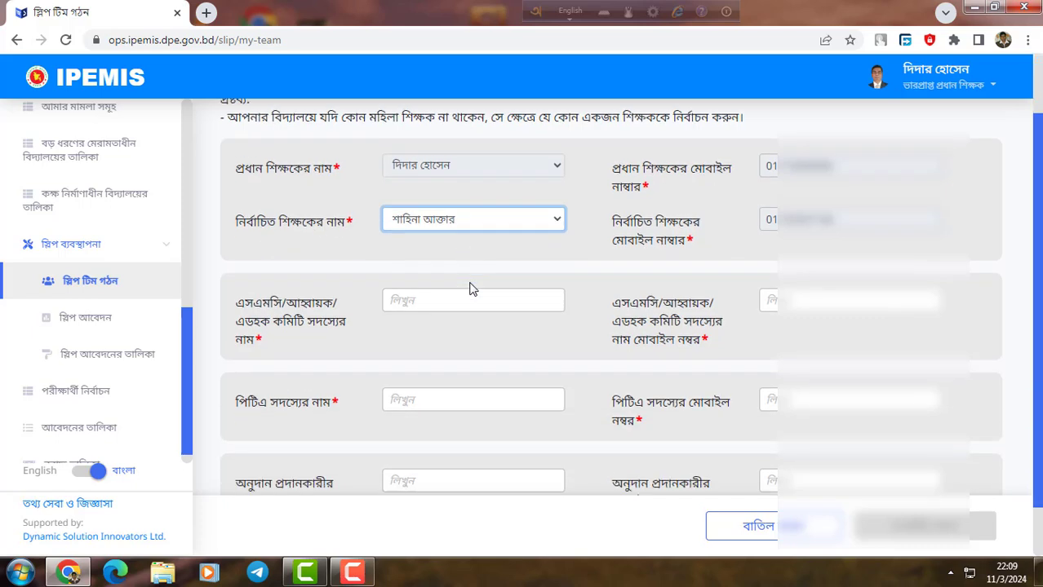
scroll(552, 226, "down", 1)
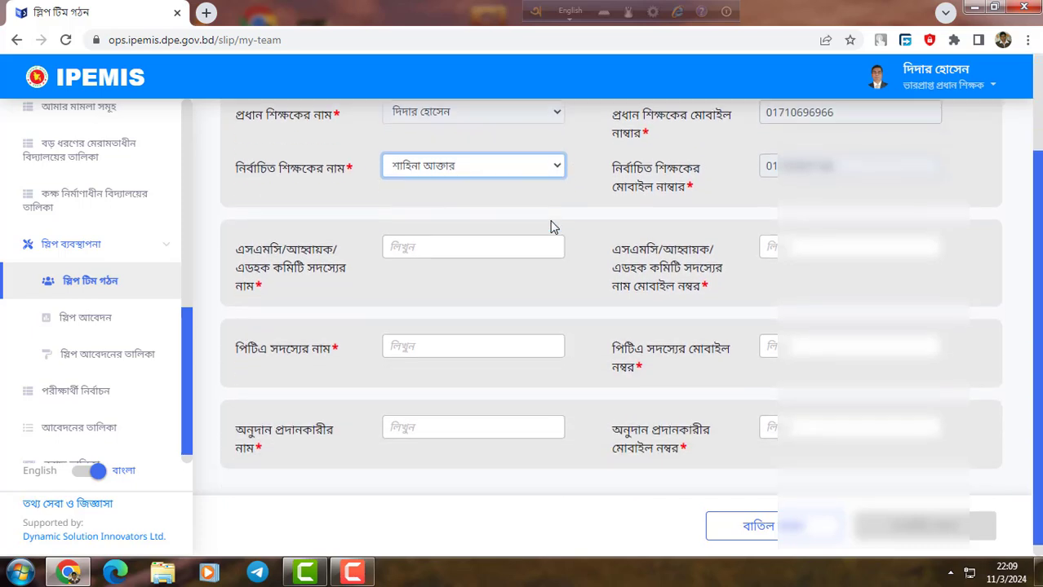
left_click(419, 240)
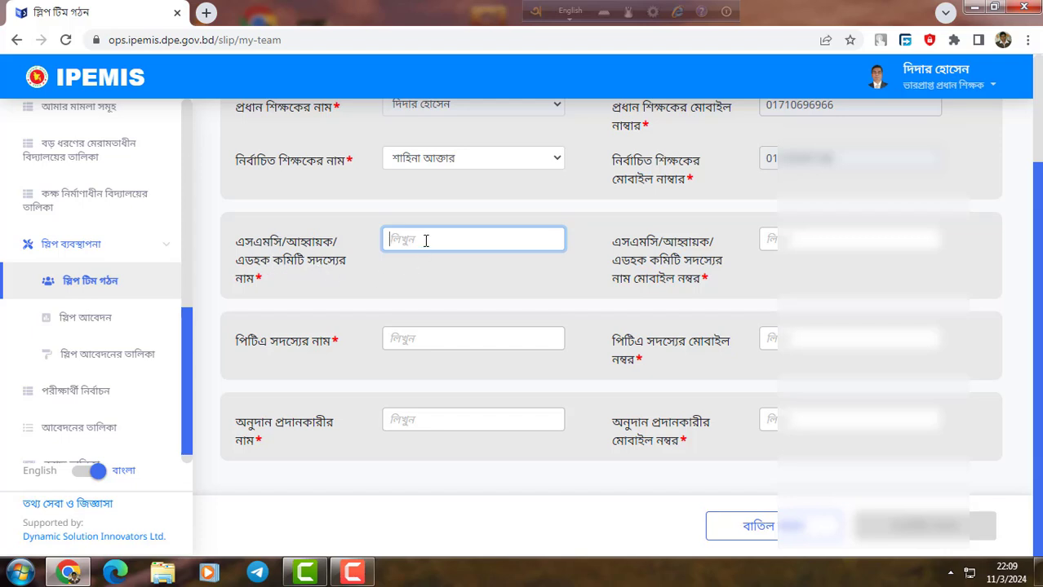
scroll(440, 255, "up", 1)
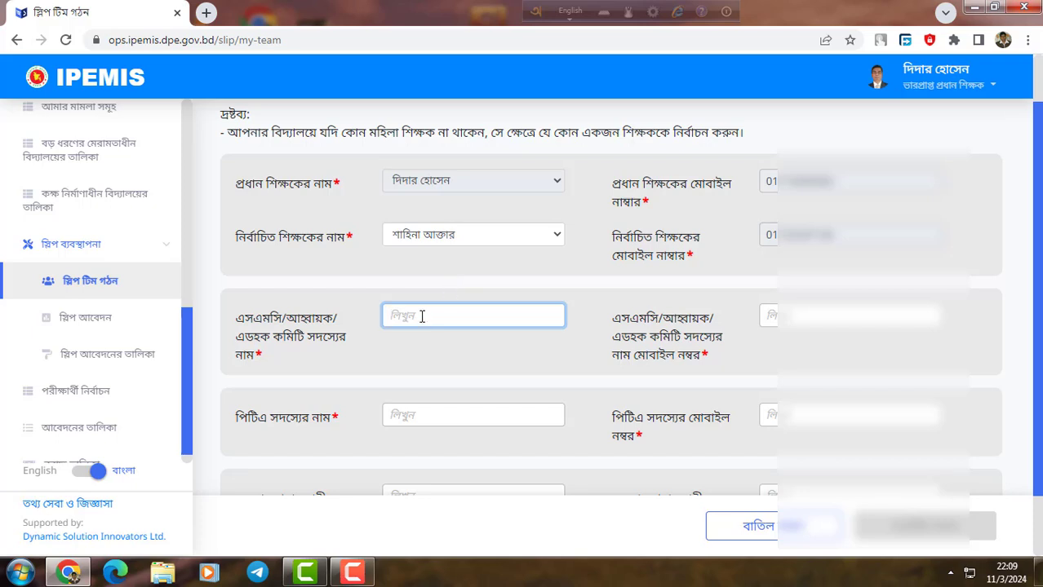
Switch Avro to Bangla and type the SMC member's full name phonetically in Bengali.
type("v")
key("BackSpace")
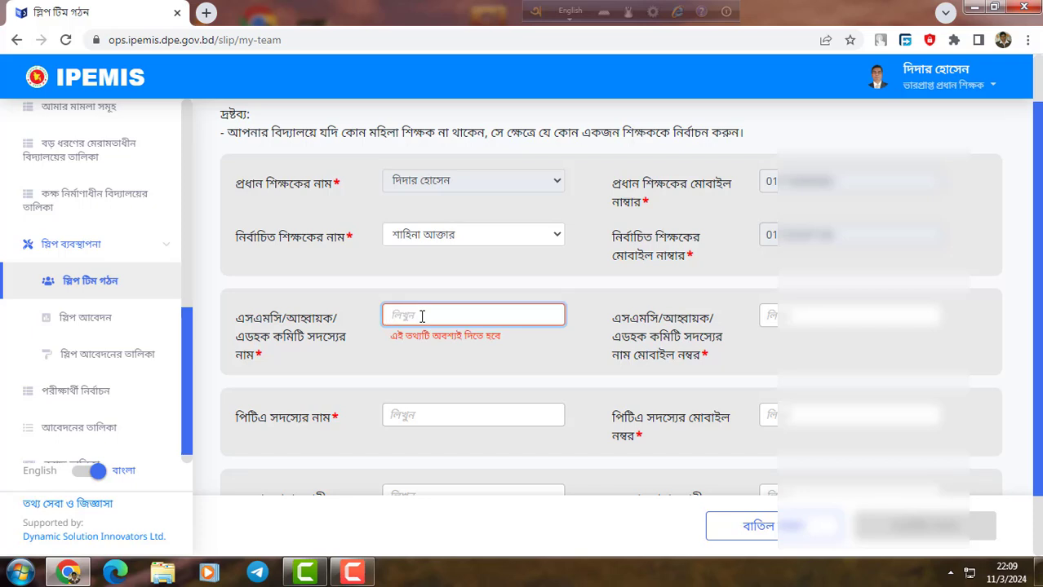
type("v")
key("BackSpace")
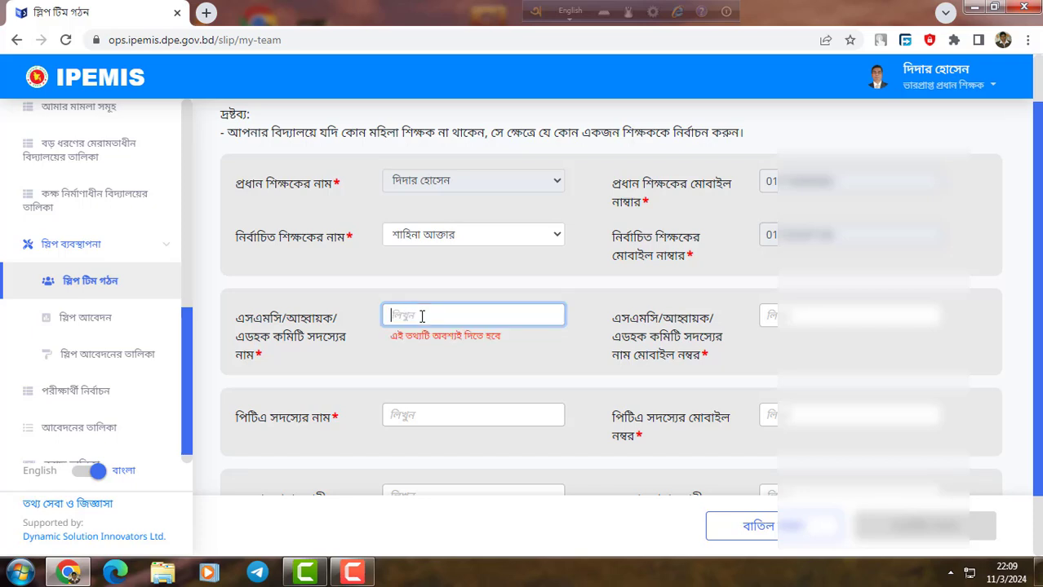
type("m")
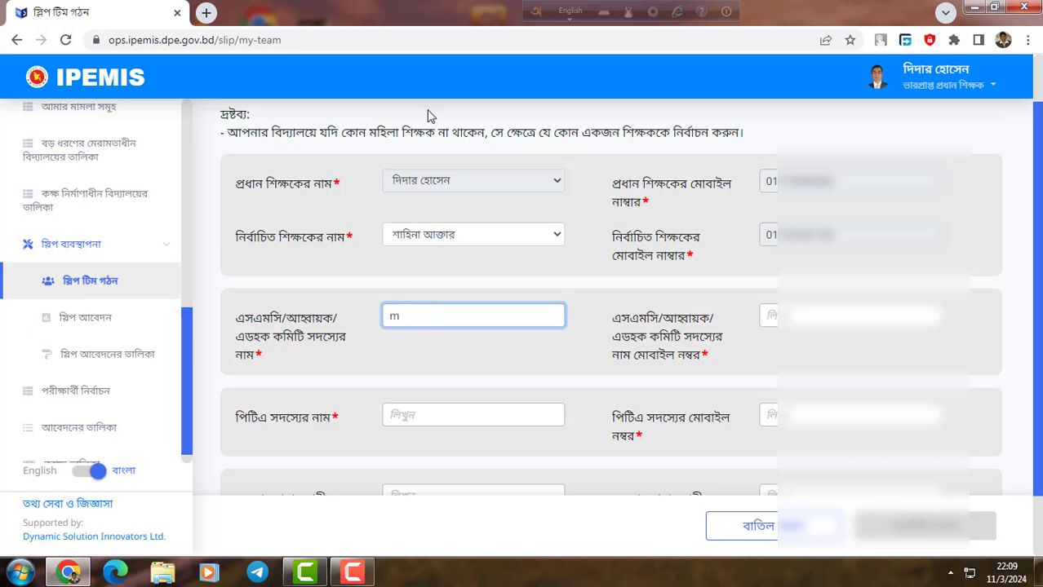
left_click(576, 9)
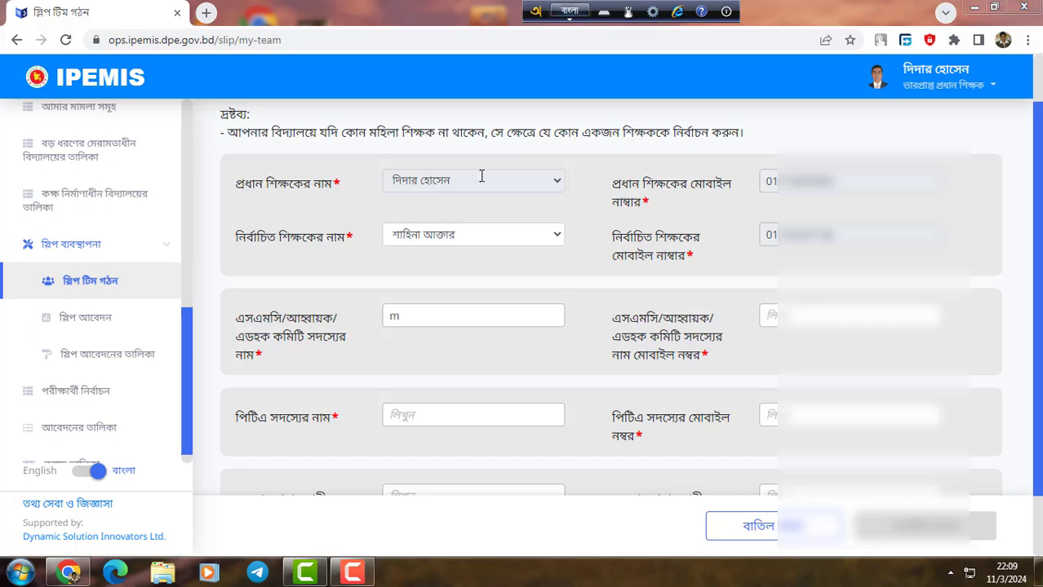
double_click(411, 325)
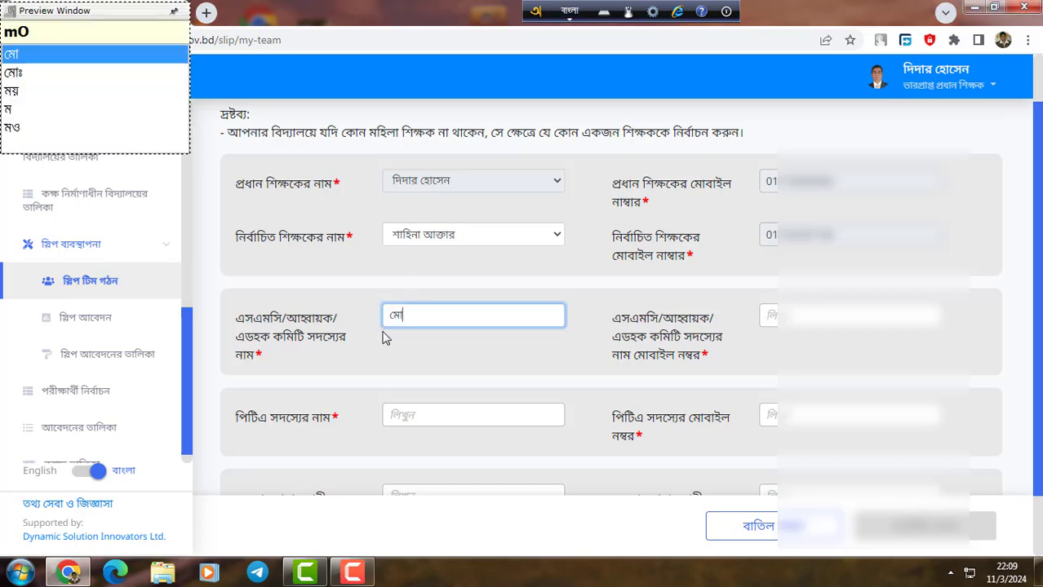
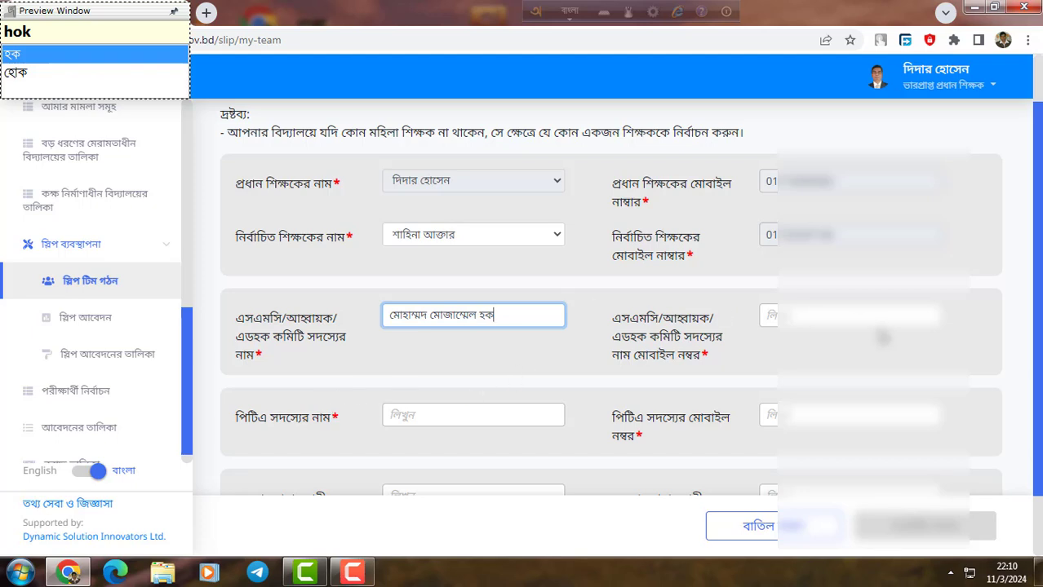
Enter the SMC member's mobile number in English digits, clearing its validation warning.
left_click(813, 313)
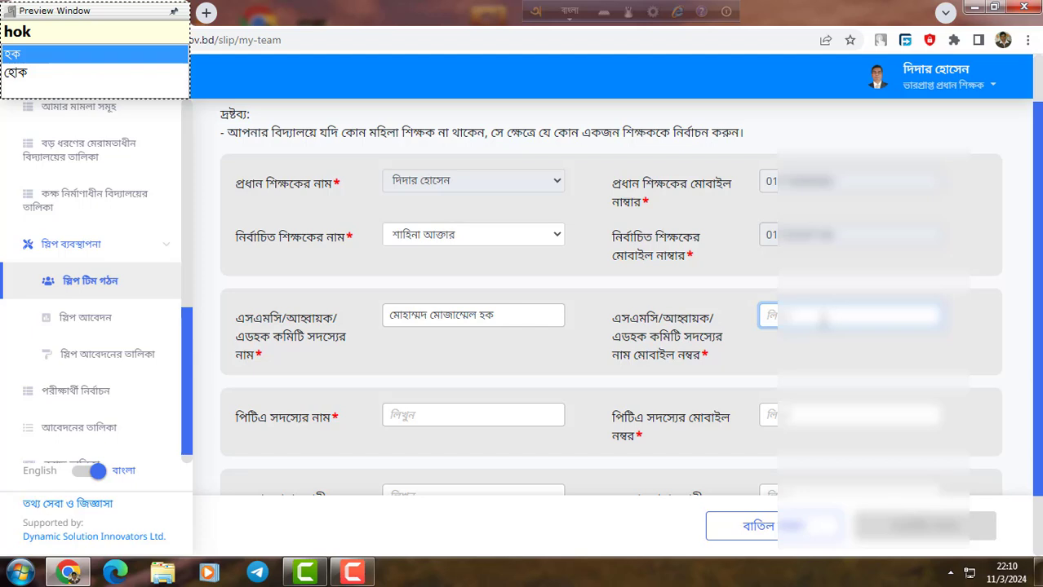
type("01")
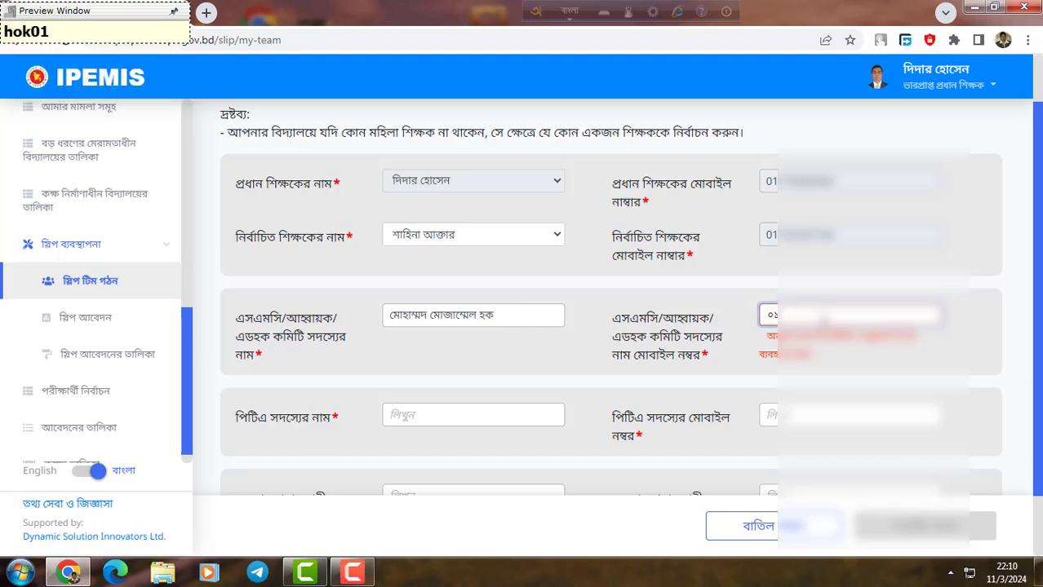
key("BackSpace")
key("BackSpace")
key("F12")
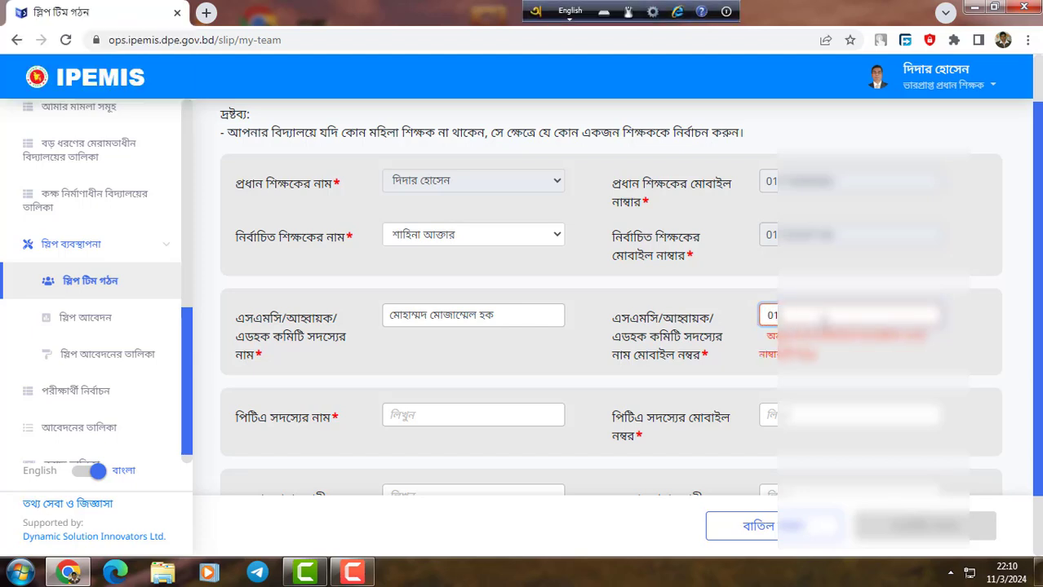
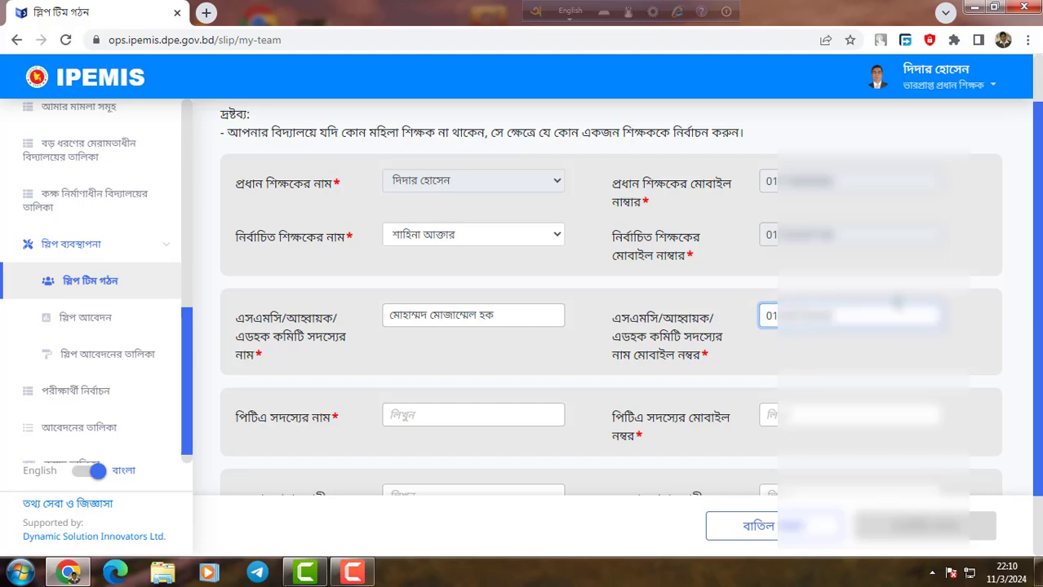
scroll(390, 409, "down", 1)
left_click(439, 340)
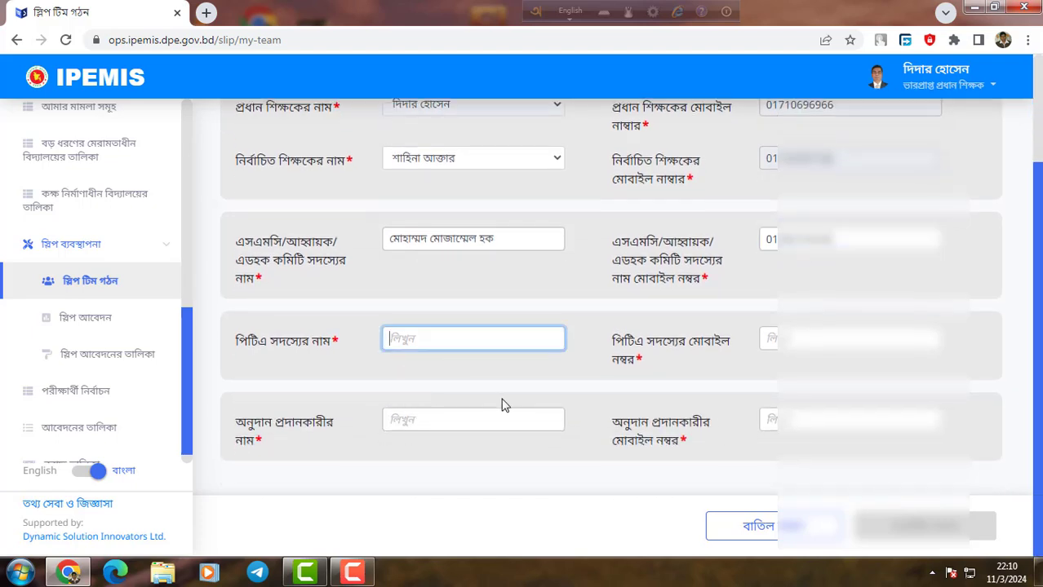
Type the PTA member's full name in Bengali, using the মোঃ suggestion and correcting the surname.
scroll(502, 405, "up", 1)
scroll(502, 404, "down", 1)
key("F12")
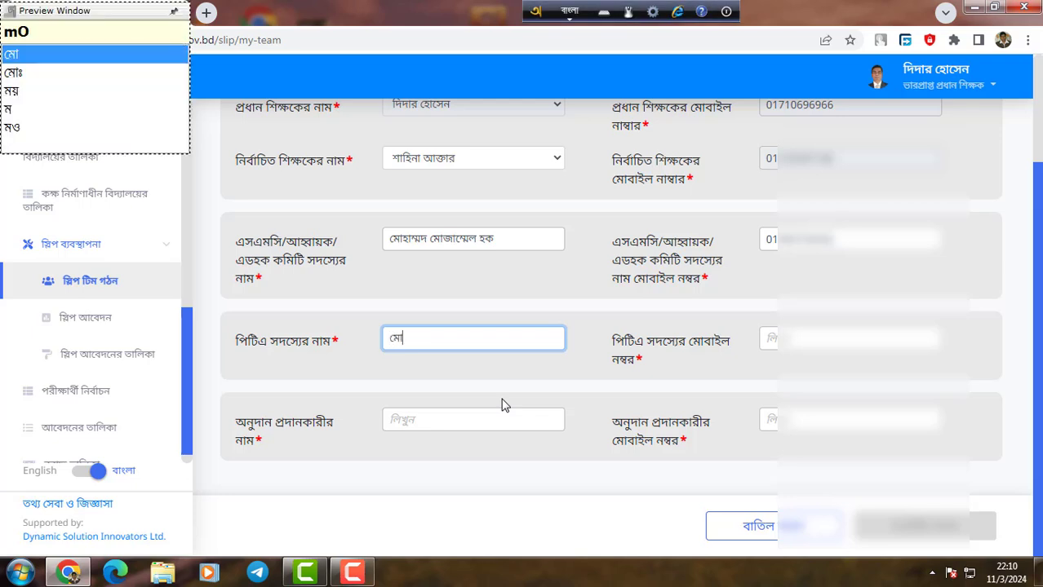
key("Down")
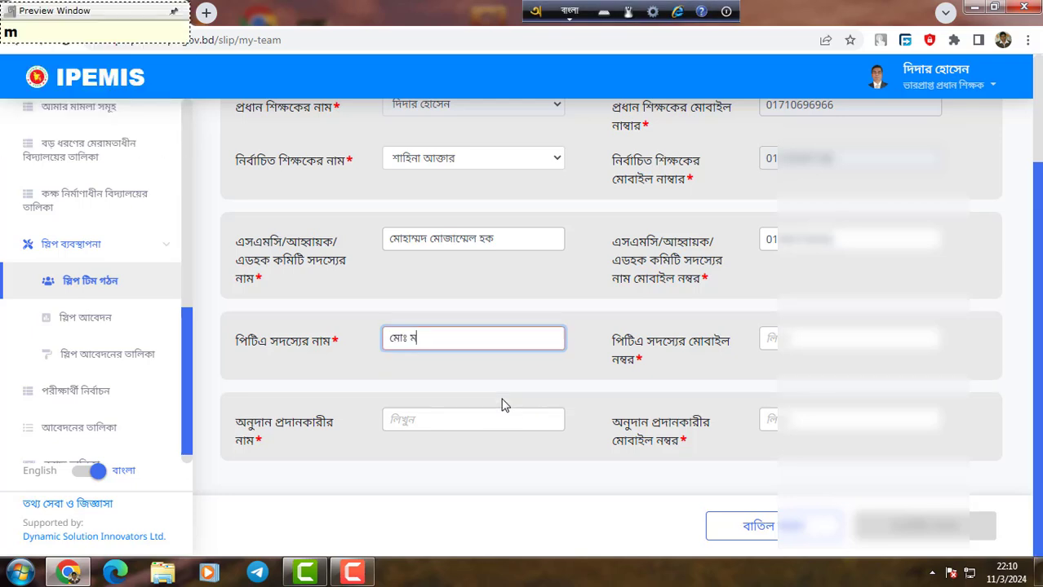
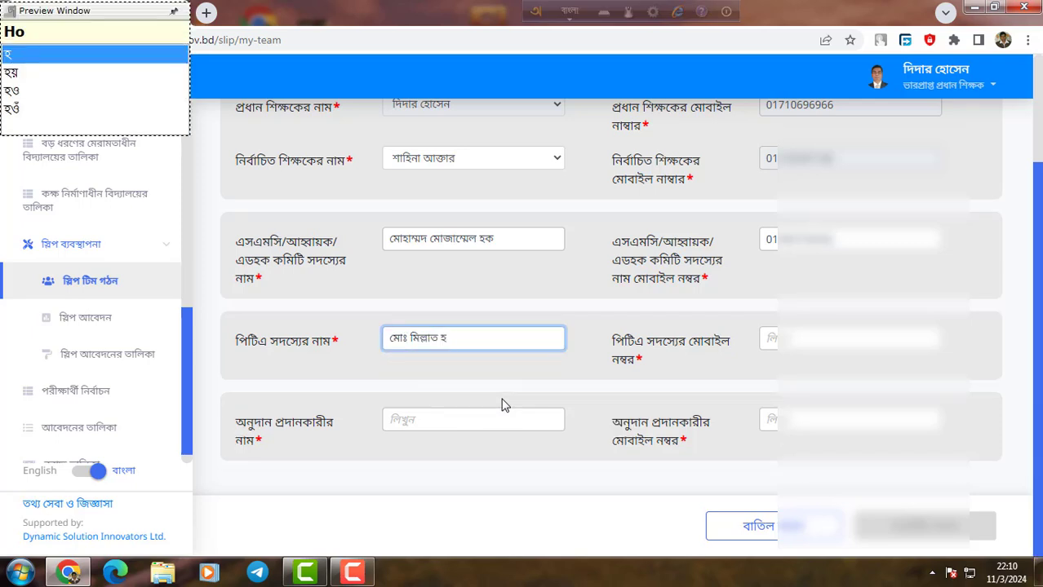
type("j")
key("BackSpace")
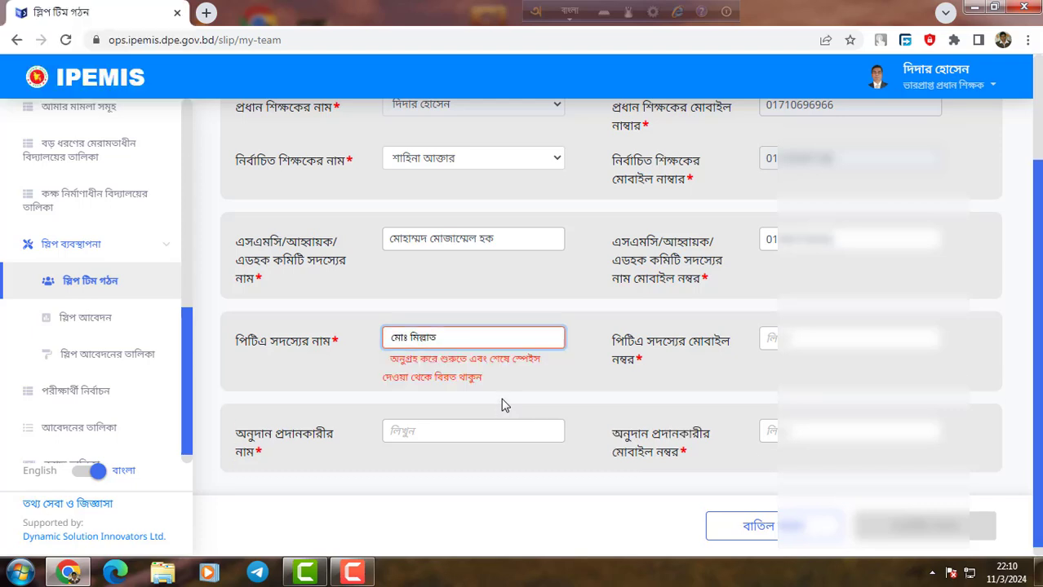
type("hOsen")
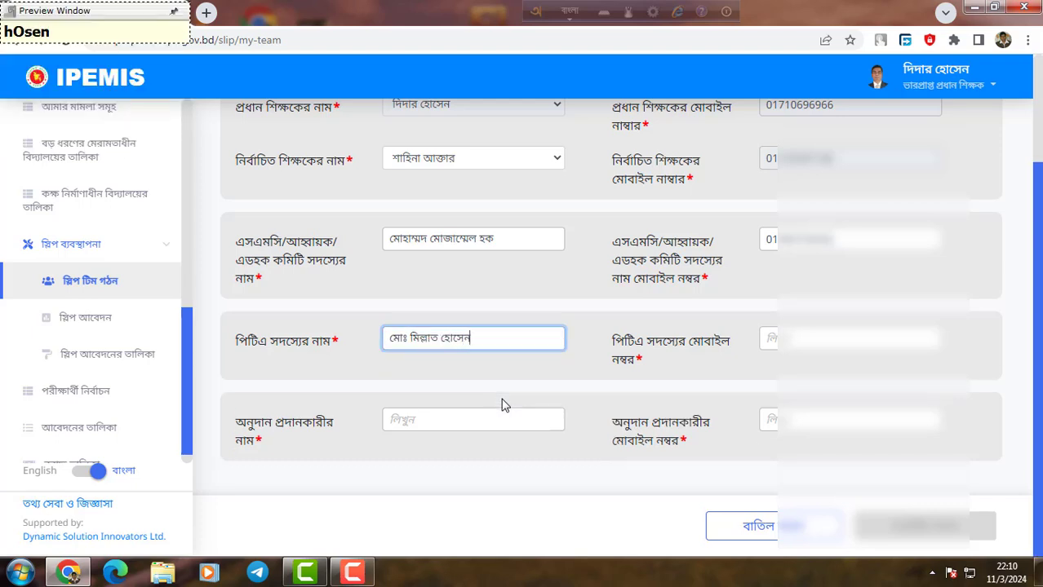
Enter the PTA member's mobile number in English digits.
left_click(790, 340)
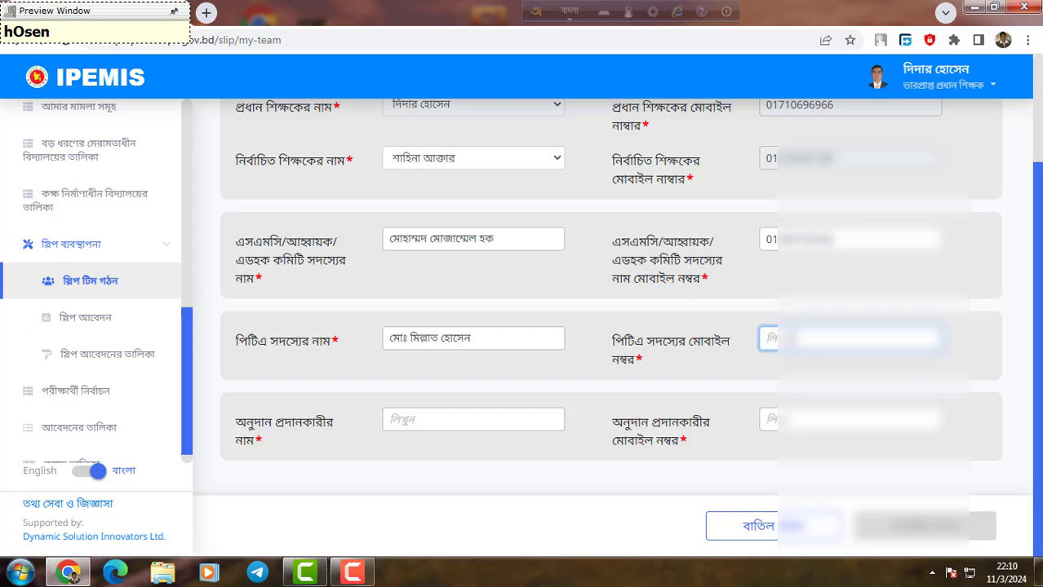
type("017")
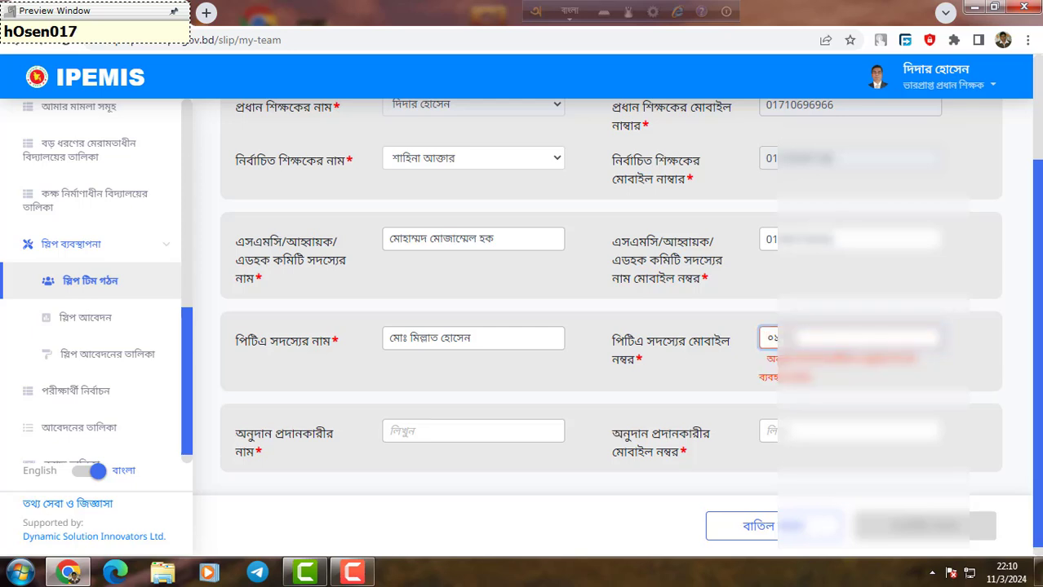
key("BackSpace")
key("BackSpace")
key("F12")
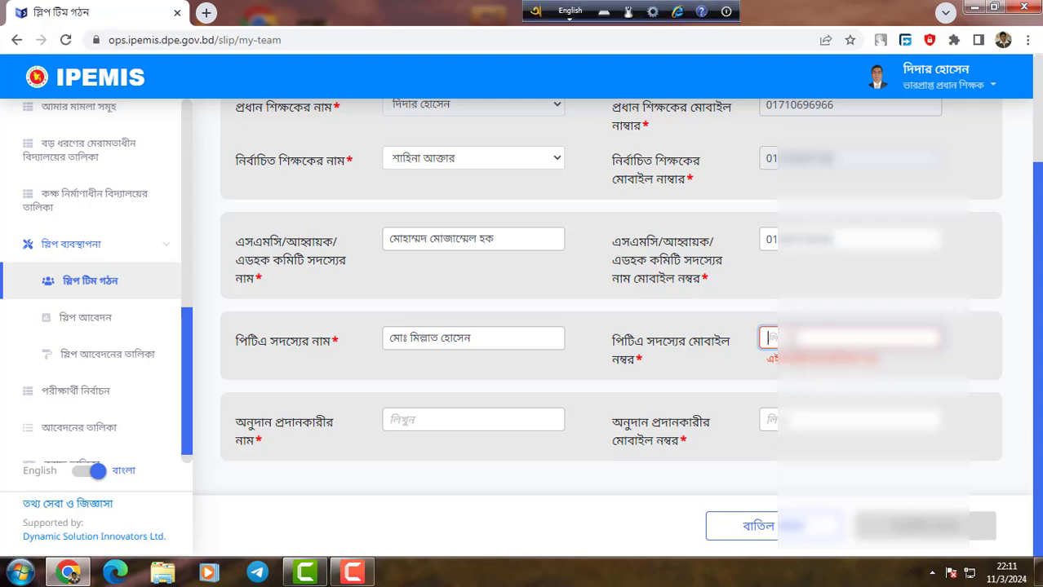
type("01")
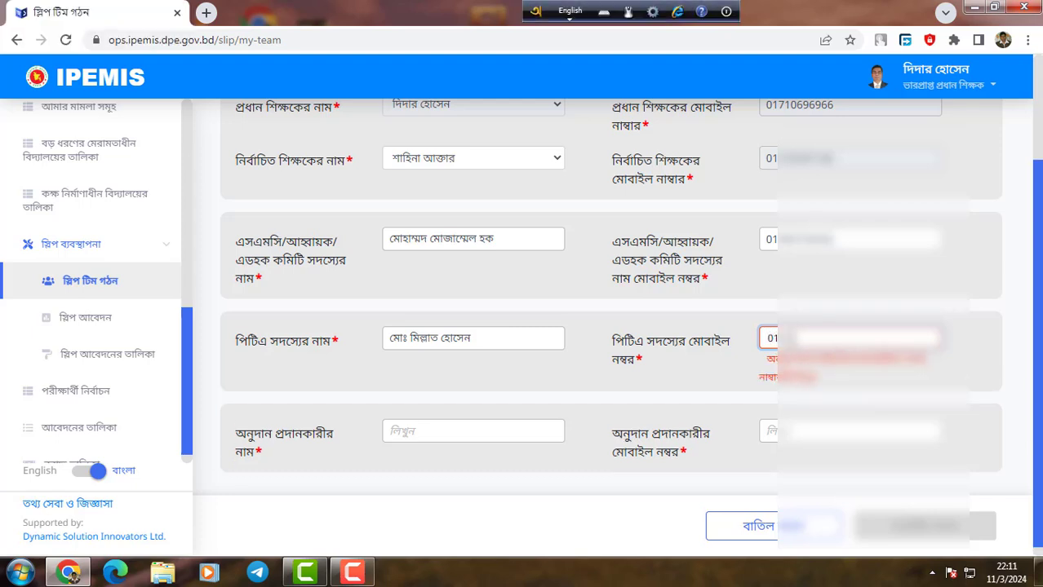
type("????")
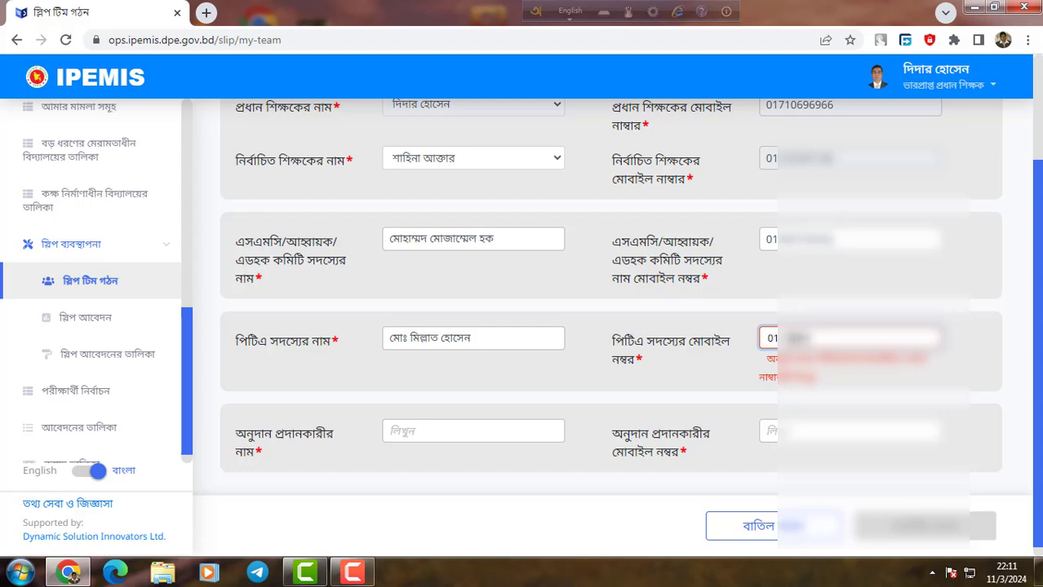
type("??")
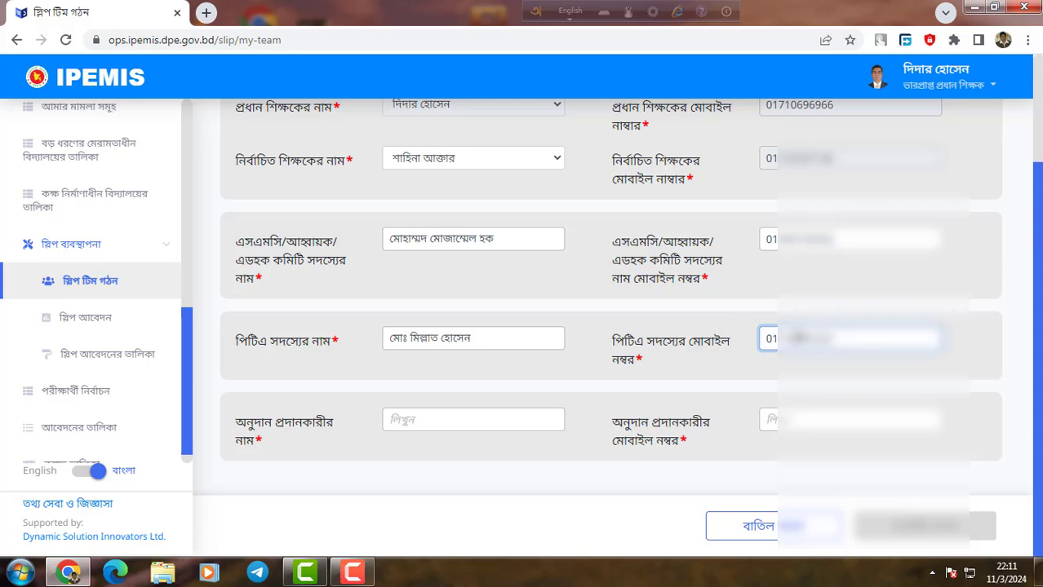
Type the grant-giver's full name in Bangla, starting with মোঃ and fixing a misspelling.
left_click(411, 420)
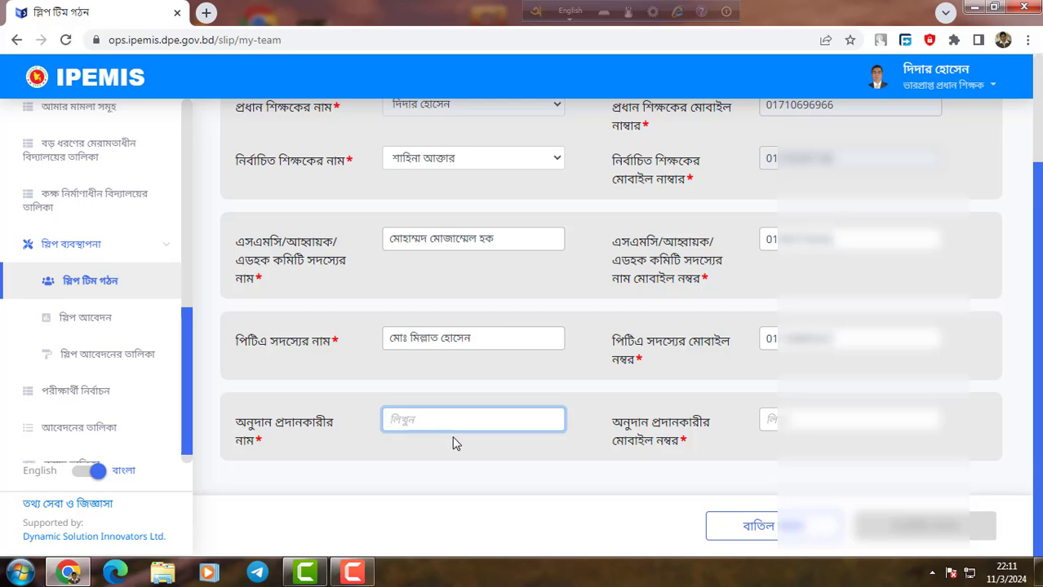
type("mO")
key("BackSpace")
key("BackSpace")
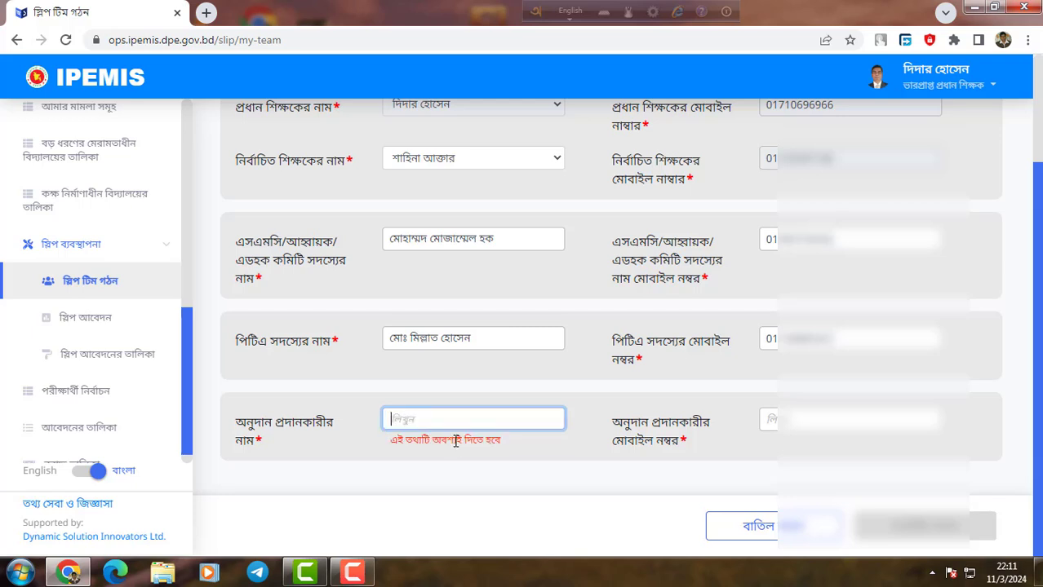
key("F12")
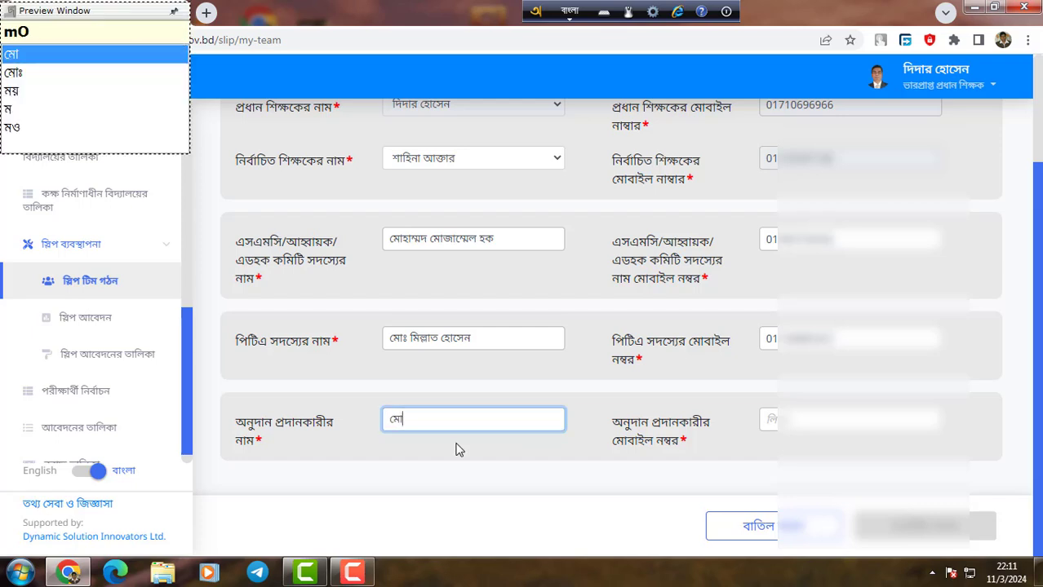
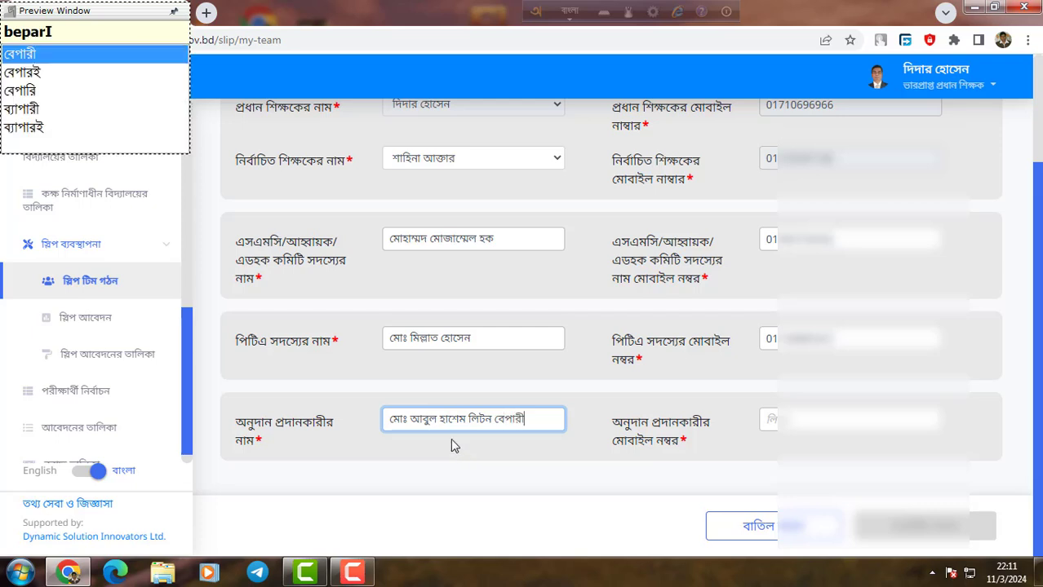
Enter the grant-giver's mobile number in English digits.
left_click(766, 419)
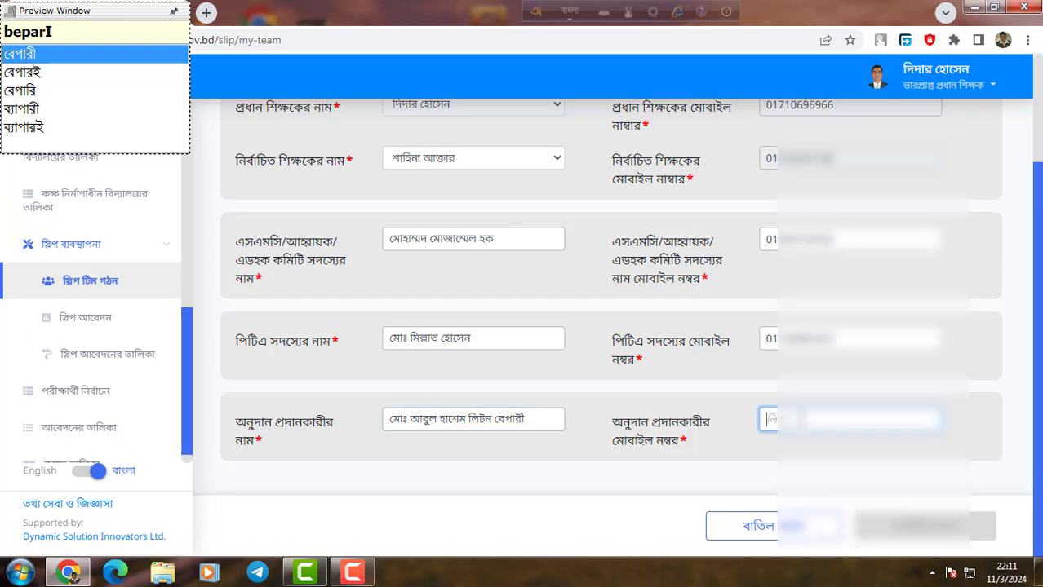
type("0170")
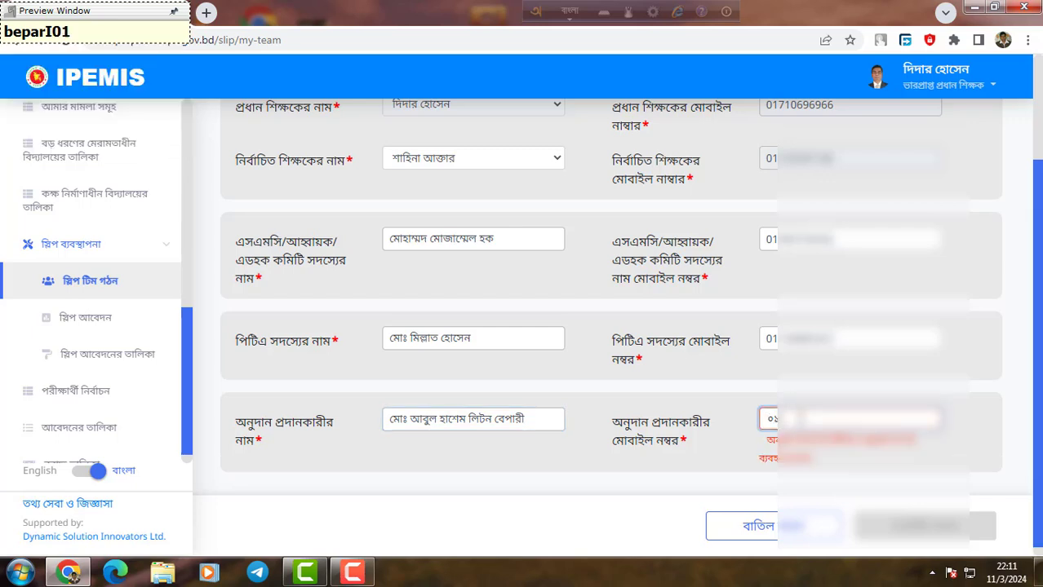
key("BackSpace")
key("BackSpace")
key("BackSpace")
key("BackSpace")
key("F12")
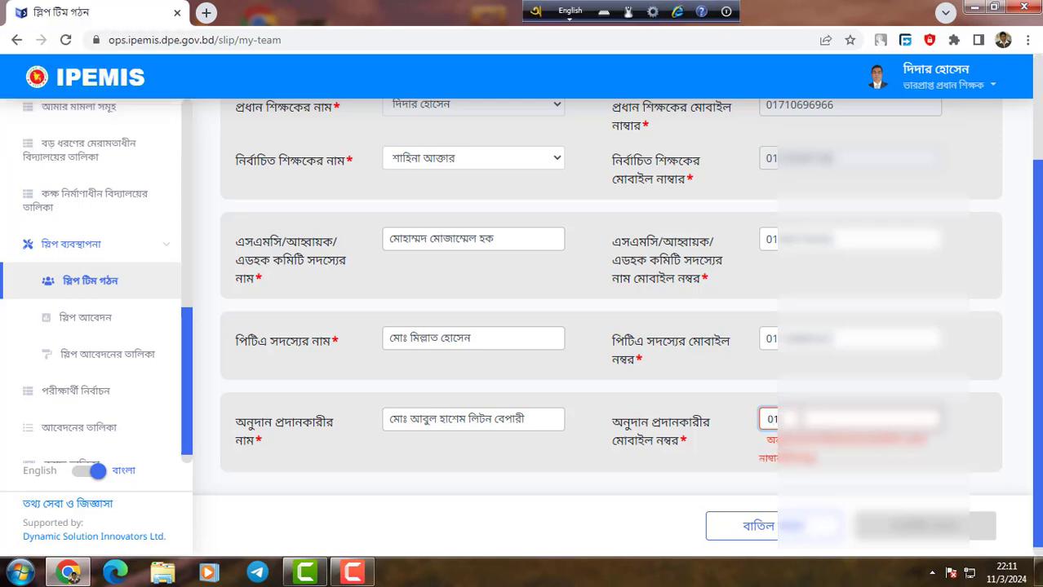
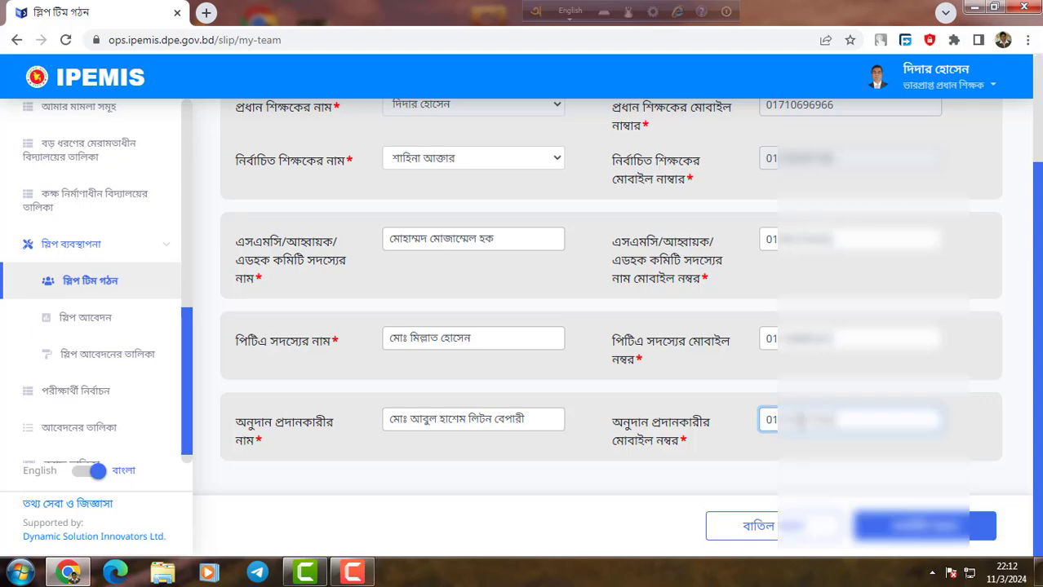
Try submitting the SLIP team form with সাবমিট করুন.
scroll(568, 270, "up", 2)
scroll(543, 311, "down", 2)
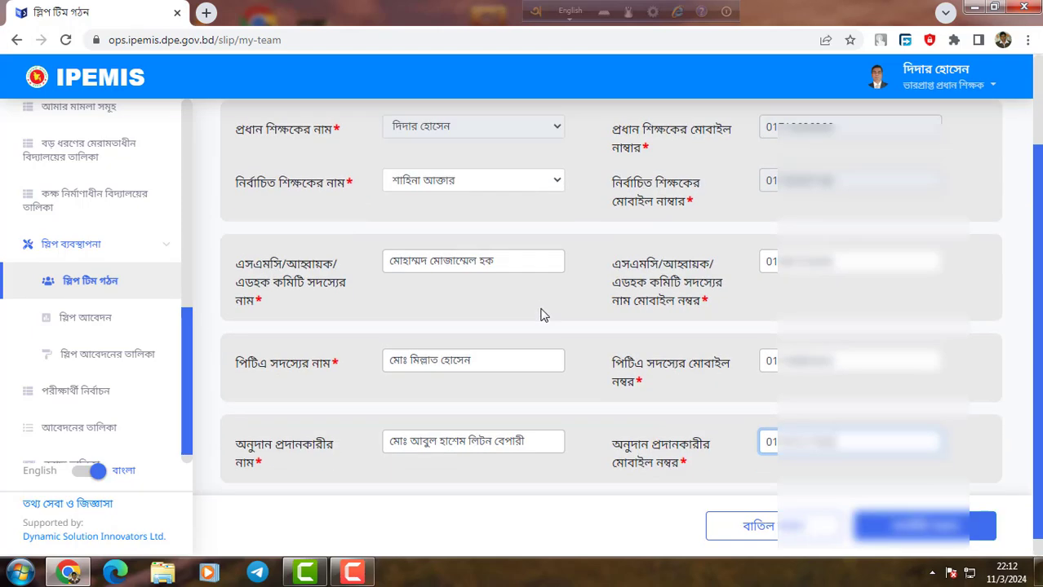
scroll(399, 403, "up", 2)
scroll(734, 350, "down", 2)
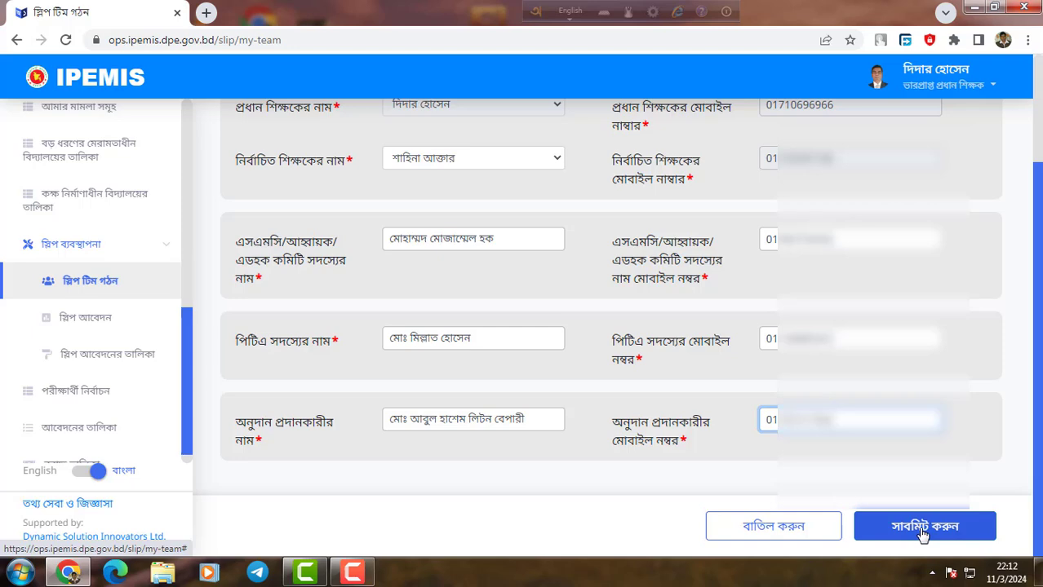
left_click(881, 521)
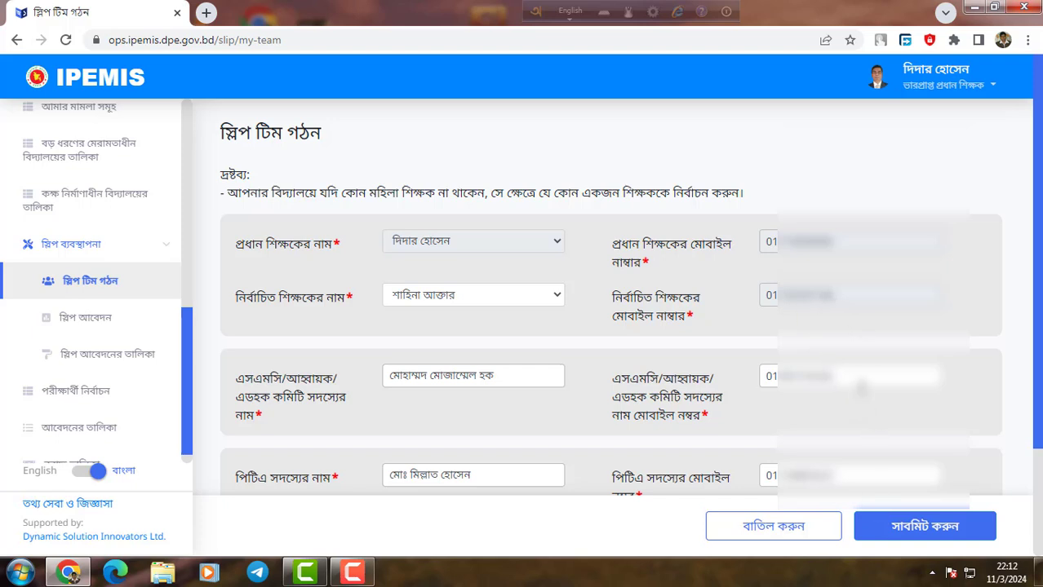
Recheck the SMC member's mobile number and submit the completed SLIP team form.
scroll(856, 383, "down", 1)
scroll(858, 388, "down", 1)
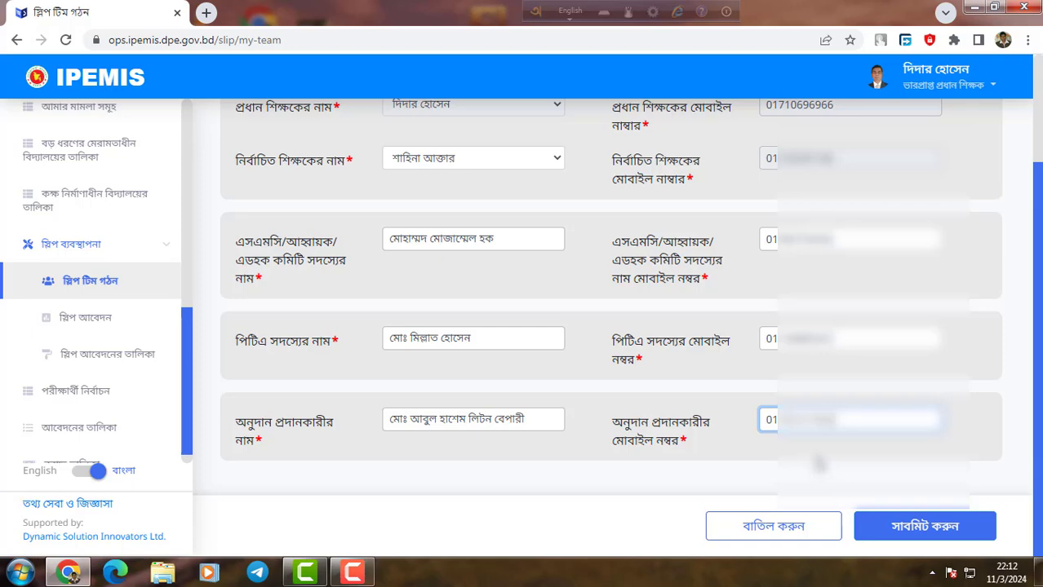
left_click(824, 240)
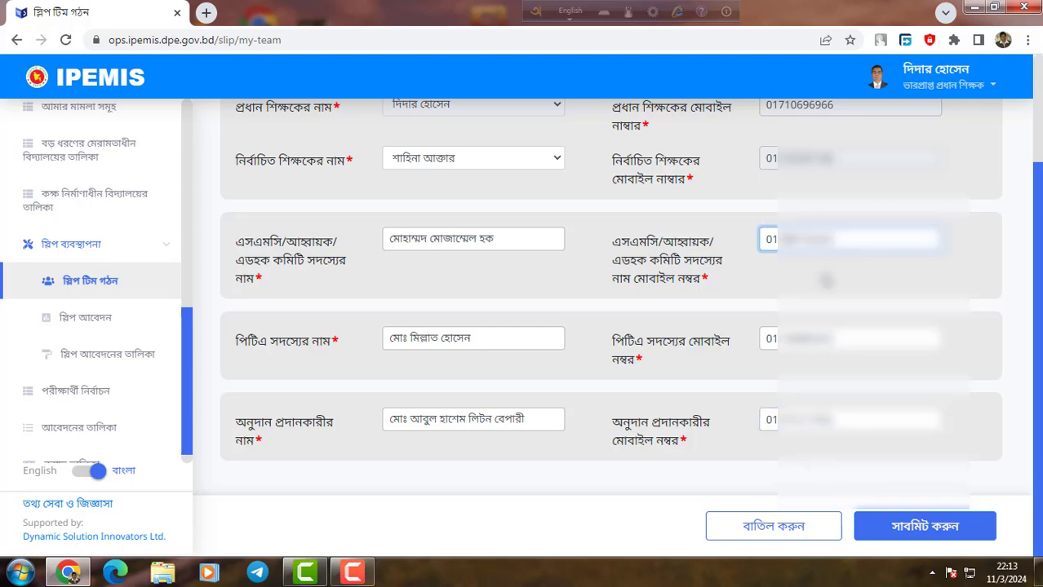
left_click(919, 527)
Confirm creation of the SLIP team, then open স্লিপ টিম আপডেট to view the saved members.
left_click(639, 356)
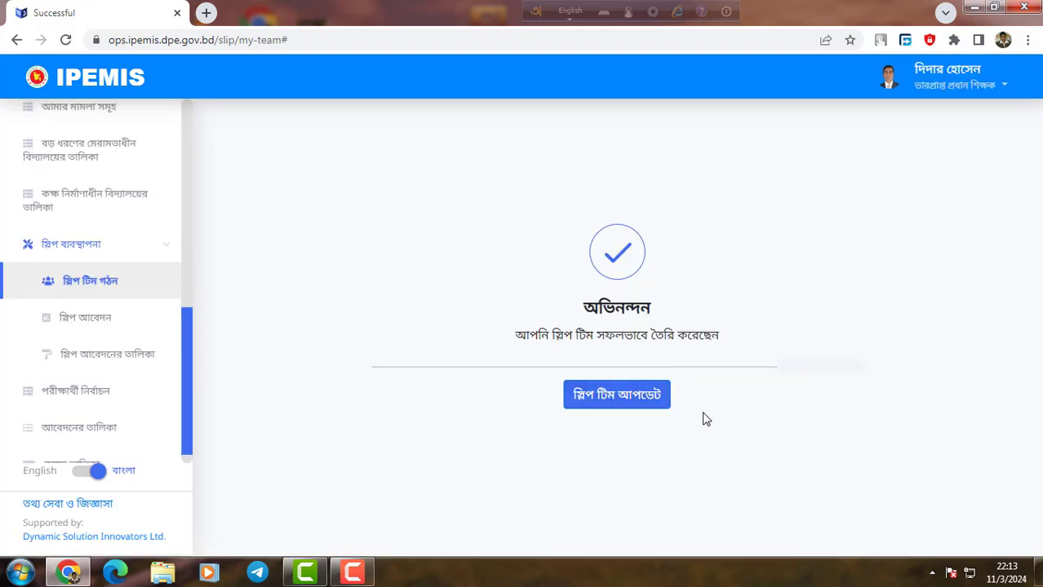
left_click(615, 398)
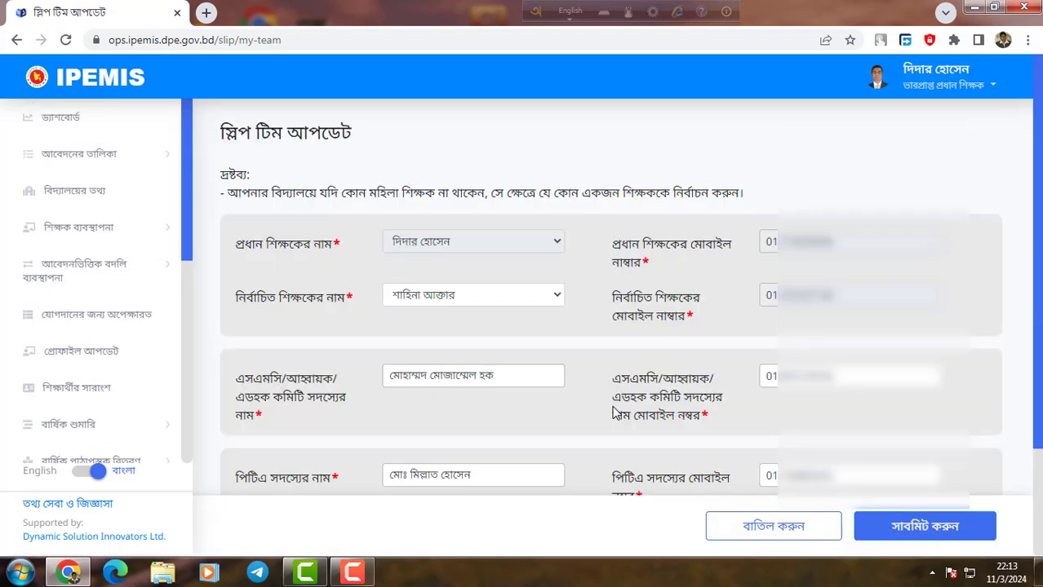